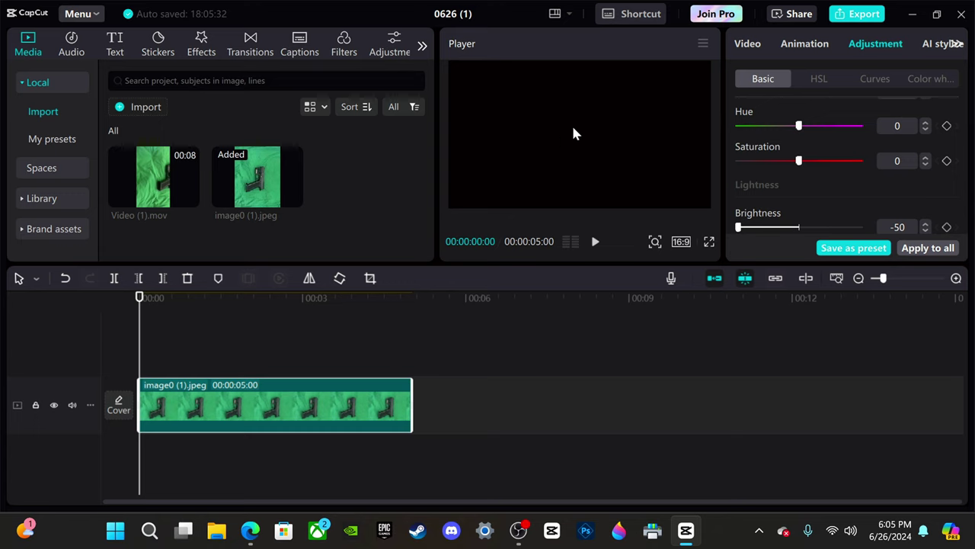
Add the plain white stock clip as a background beneath image0 (1).jpeg and reposition the pistol image in the frame
click(46, 199)
scroll(153, 205, down, 5)
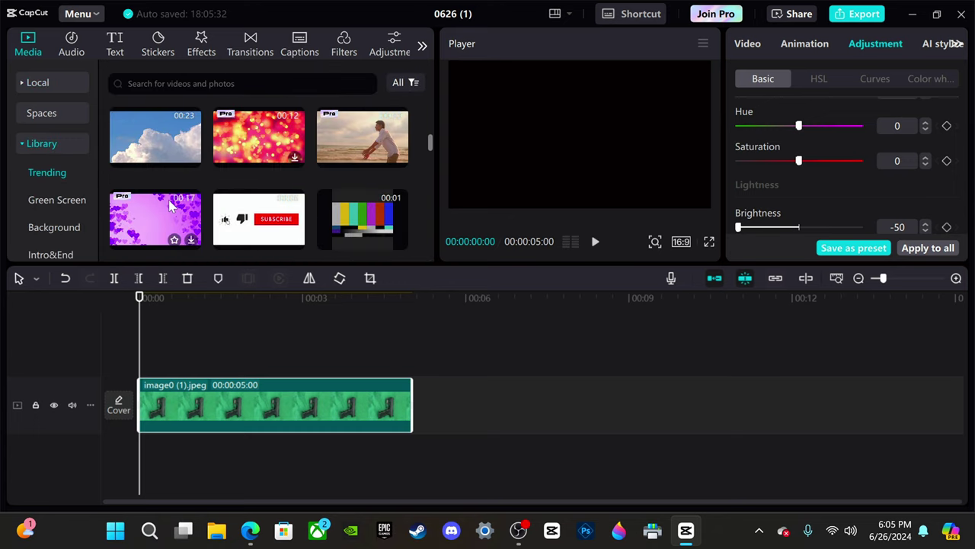
scroll(171, 206, down, 5)
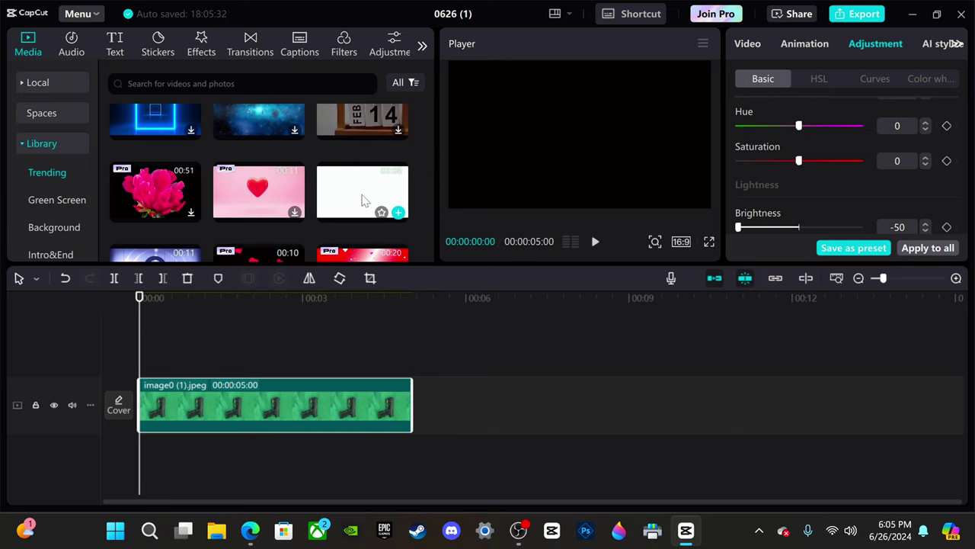
click(398, 213)
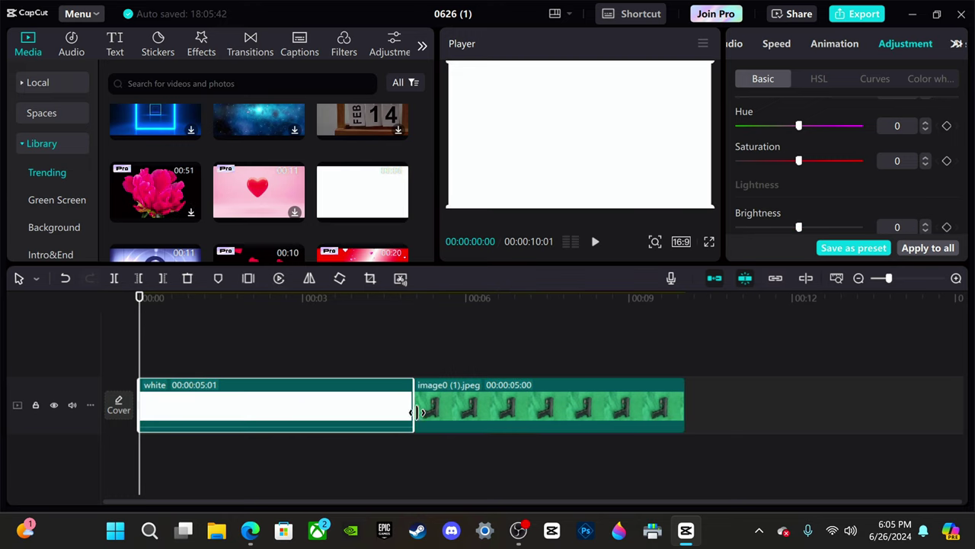
drag(499, 412, 202, 366)
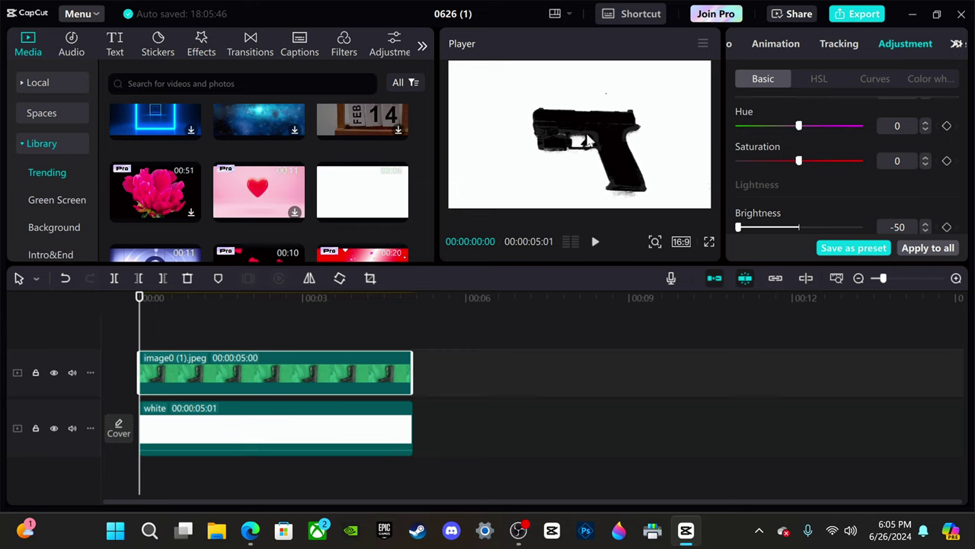
drag(591, 124, 579, 134)
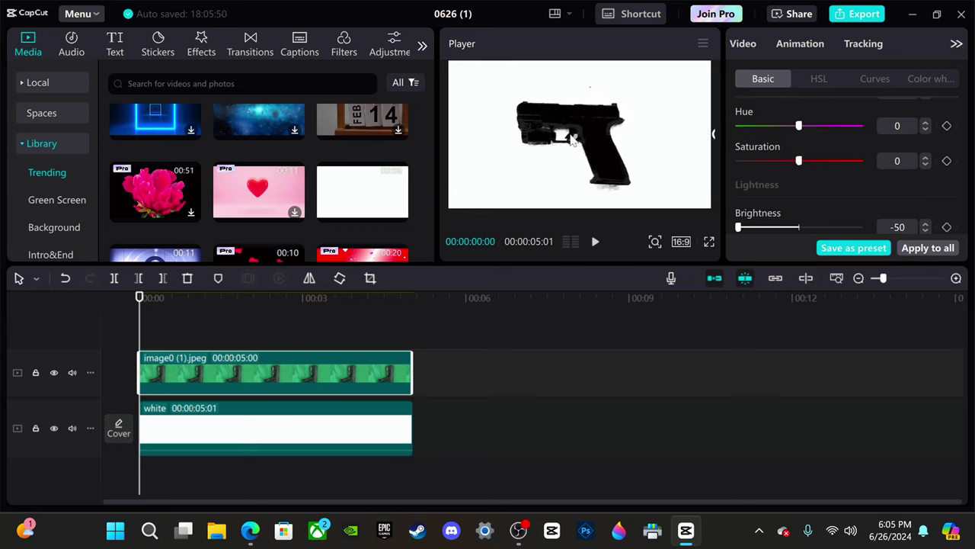
Examine the lightness and effects adjustment values of the image0 (1).jpeg clip
scroll(781, 199, down, 2)
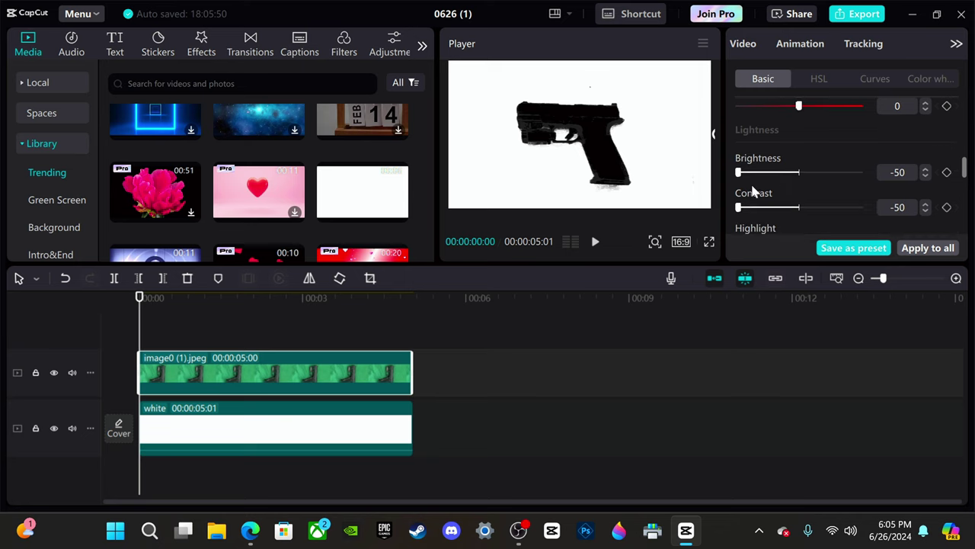
mouse_move(739, 173)
mouse_down()
mouse_move(800, 169)
mouse_move(737, 175)
mouse_up()
scroll(764, 187, down, 1)
scroll(770, 187, down, 8)
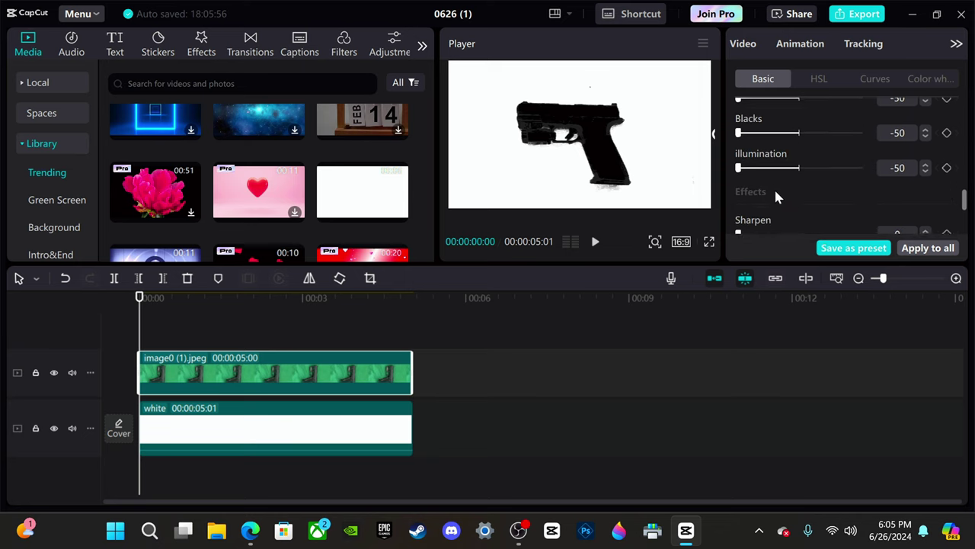
scroll(772, 183, up, 6)
scroll(758, 187, down, 6)
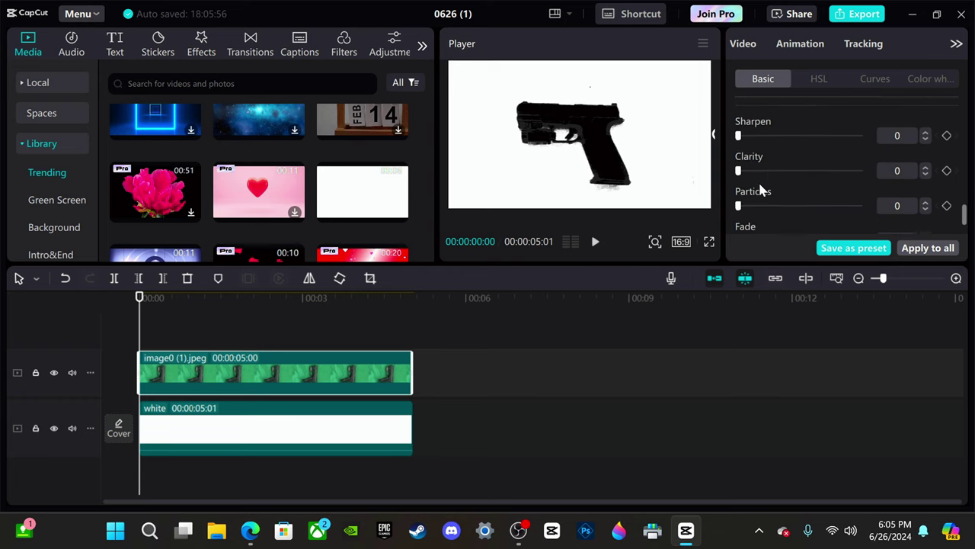
Try out the effects adjustments, such as Clarity and Particles, on the image0 (1).jpeg clip
drag(739, 192, 700, 205)
drag(743, 161, 794, 162)
scroll(755, 146, up, 1)
scroll(775, 156, up, 1)
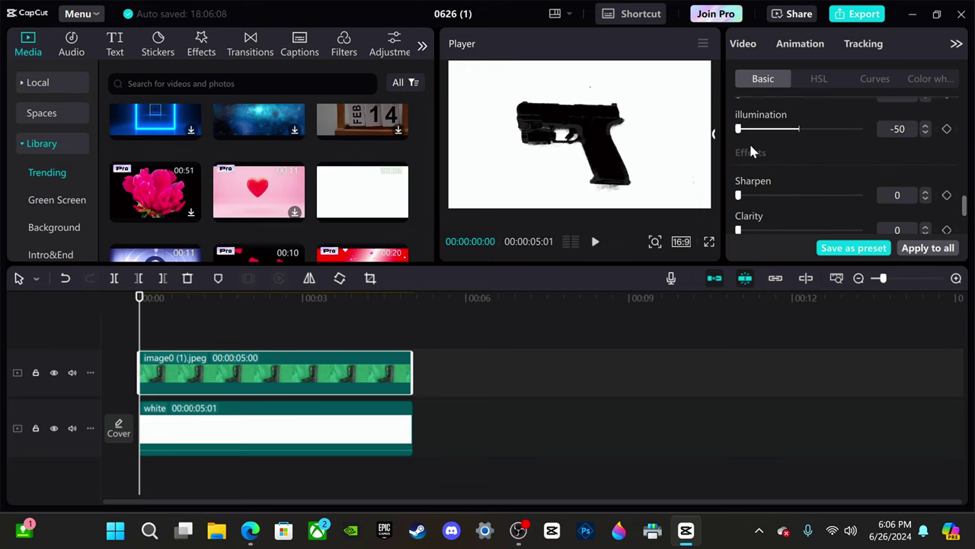
Set Illumination, Blacks, Whites and Brightness to -50 for the image0 (1).jpeg clip
scroll(749, 167, up, 1)
drag(738, 184, 701, 189)
mouse_move(738, 149)
mouse_down()
mouse_move(863, 148)
mouse_move(716, 158)
mouse_up()
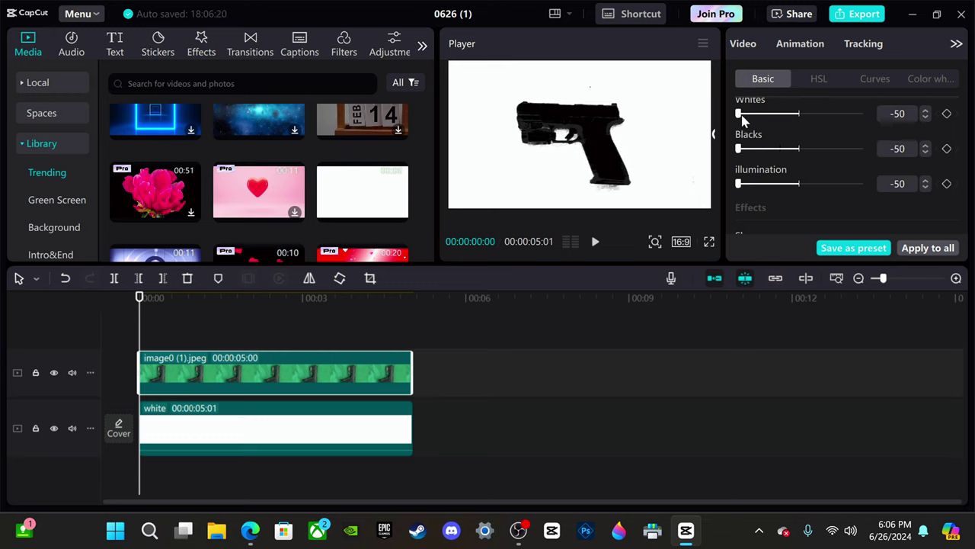
drag(741, 117, 685, 171)
scroll(779, 139, up, 1)
scroll(773, 144, up, 2)
scroll(754, 160, up, 1)
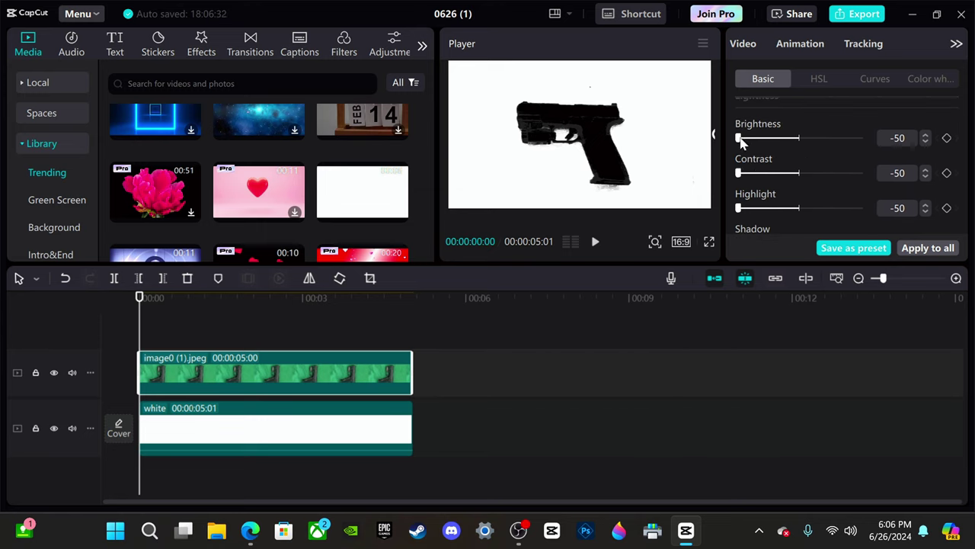
drag(740, 142, 718, 141)
Set the image0 (1).jpeg clip's saturation to -50 and shift the pistol slightly in the frame
scroll(803, 150, up, 2)
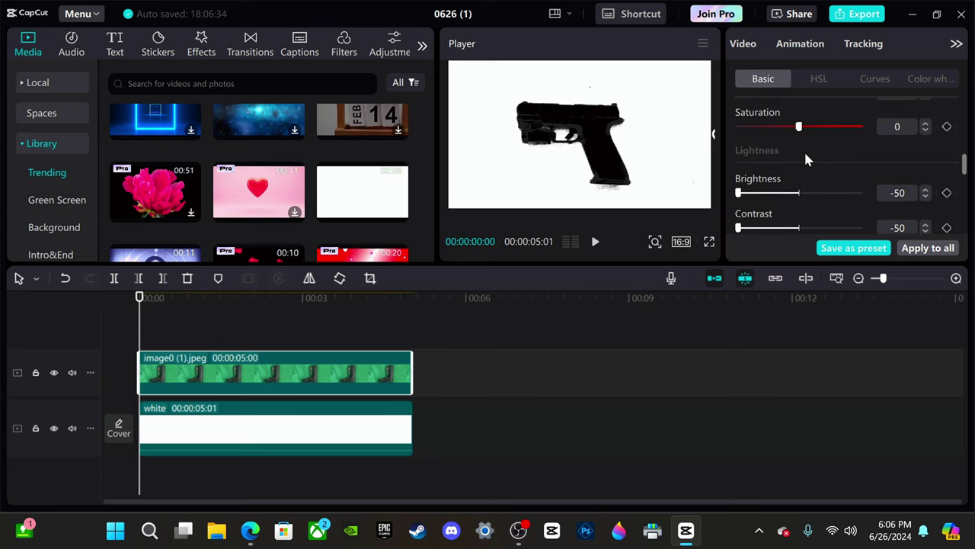
scroll(808, 159, up, 2)
drag(778, 186, 657, 195)
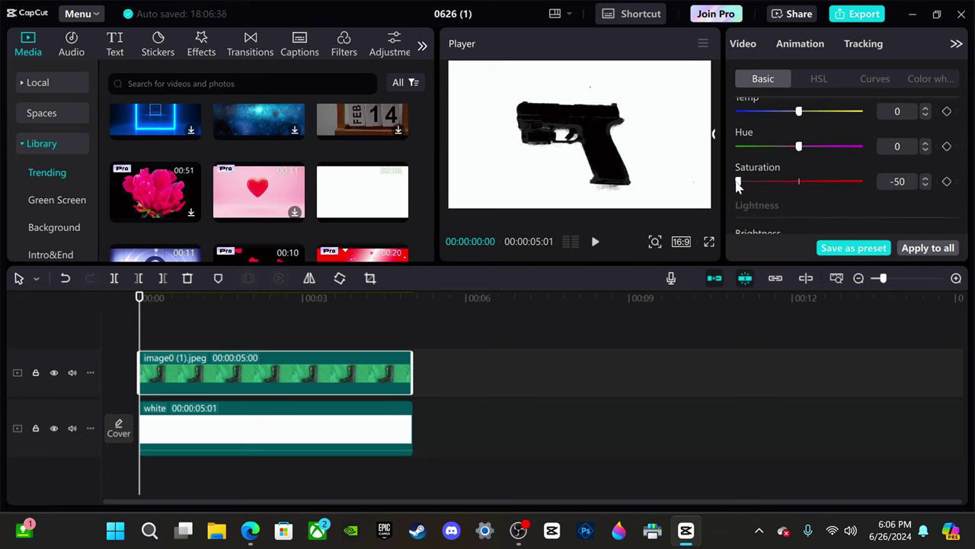
drag(773, 186, 740, 183)
scroll(819, 164, up, 4)
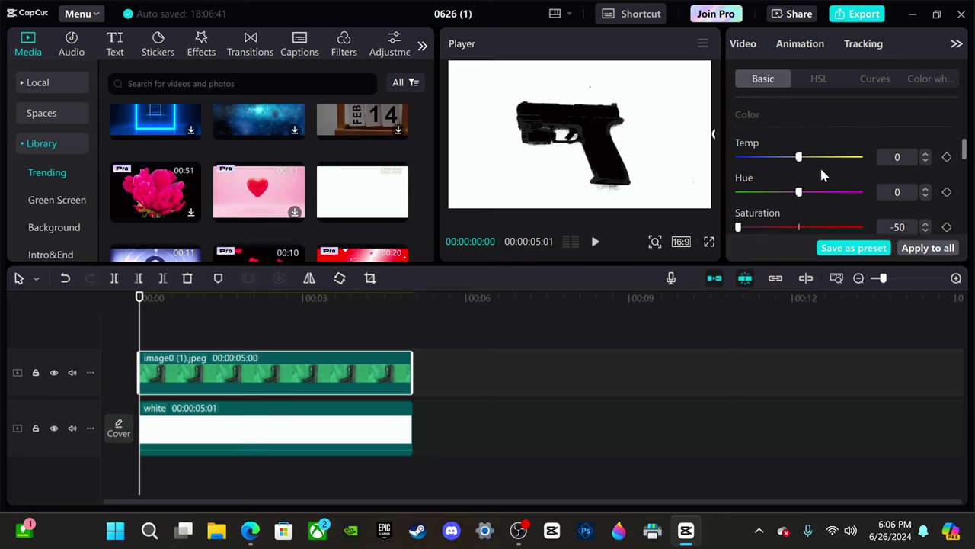
scroll(823, 159, up, 3)
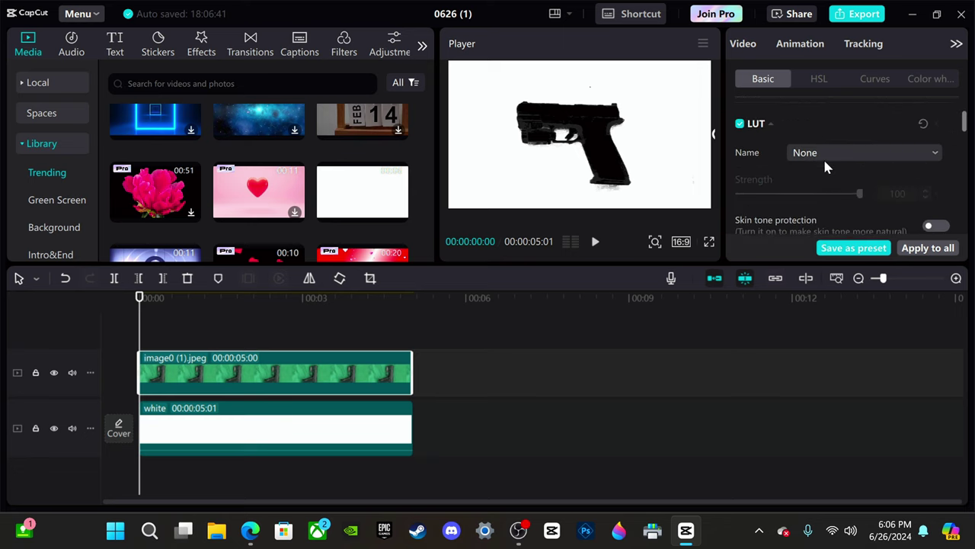
scroll(823, 157, down, 2)
scroll(823, 157, down, 3)
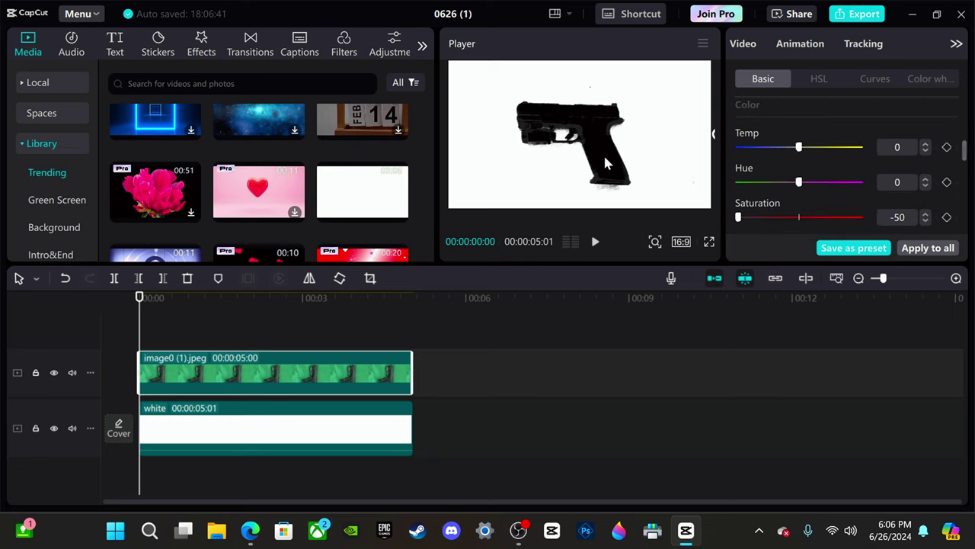
mouse_move(602, 153)
mouse_down()
mouse_move(613, 152)
mouse_move(606, 156)
mouse_up()
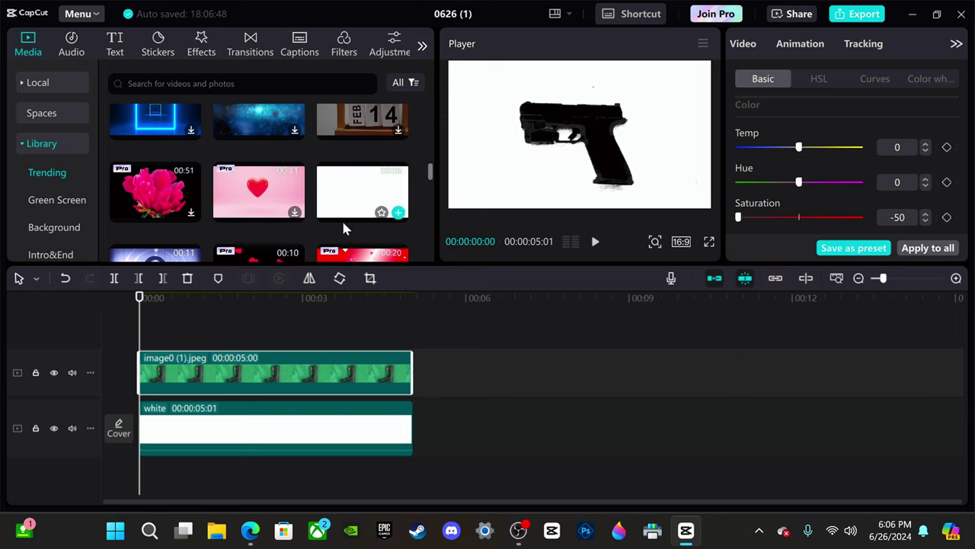
Import image0 from the Downloads folder and place it directly after the white clip on the main track
click(38, 84)
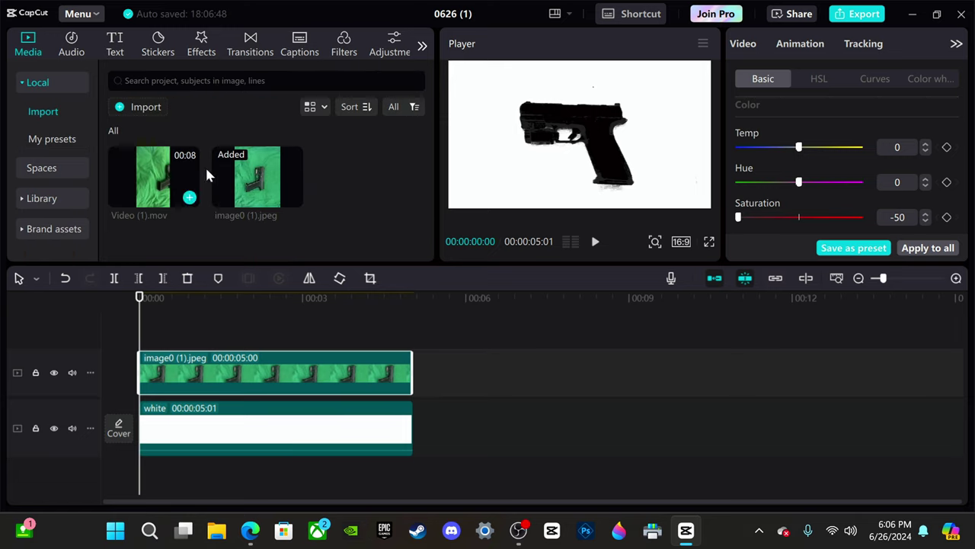
click(136, 107)
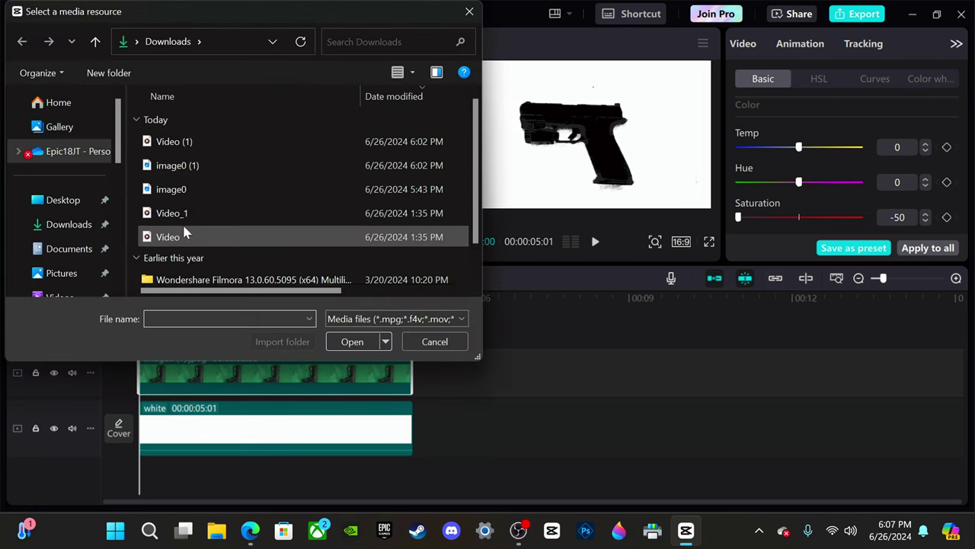
click(183, 192)
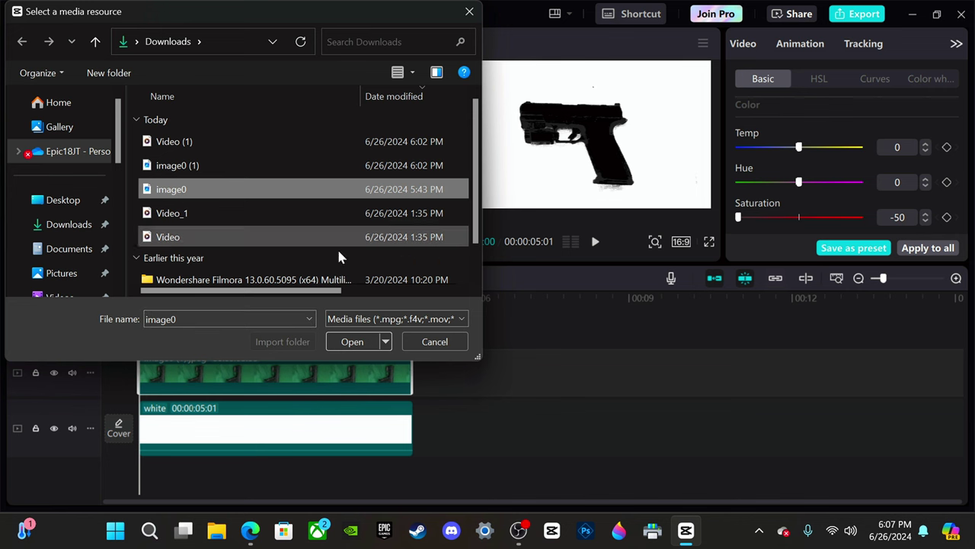
click(358, 342)
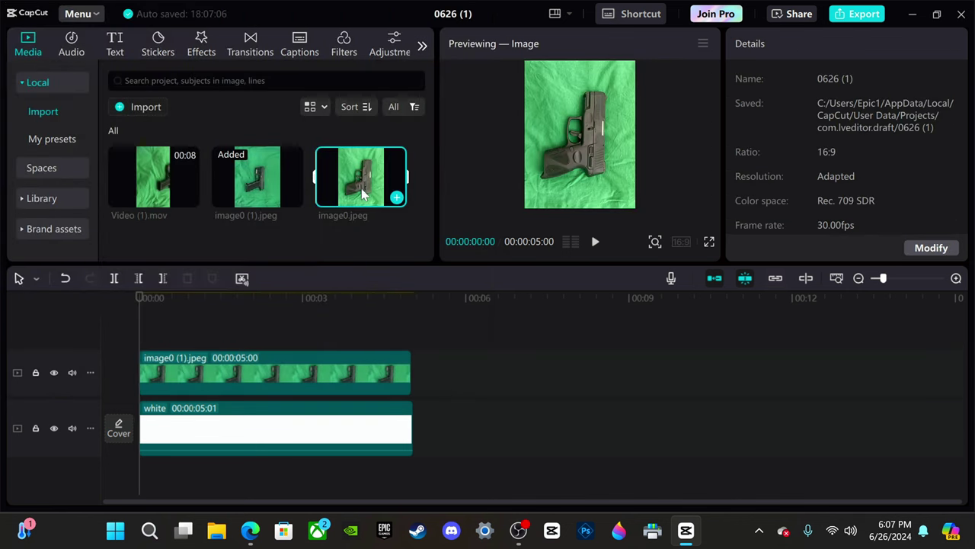
drag(363, 185, 422, 425)
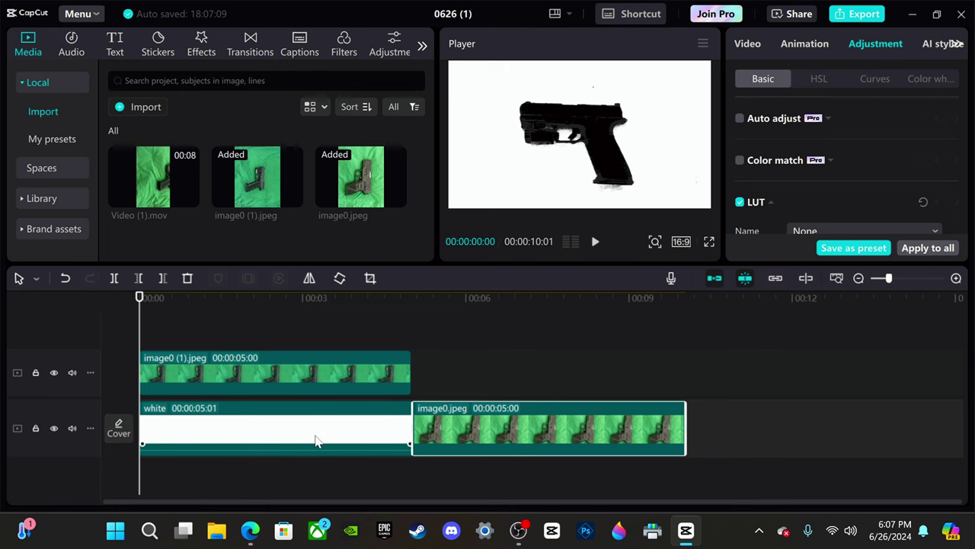
Duplicate the white clip and place the copy beneath image0.jpeg, moving that image onto the upper track
click(317, 441)
right_click(320, 434)
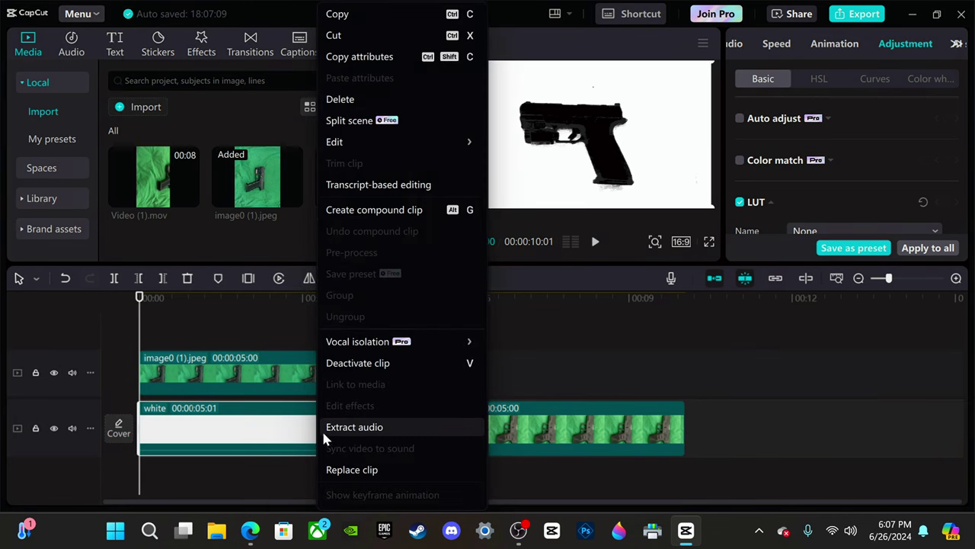
click(337, 17)
right_click(705, 436)
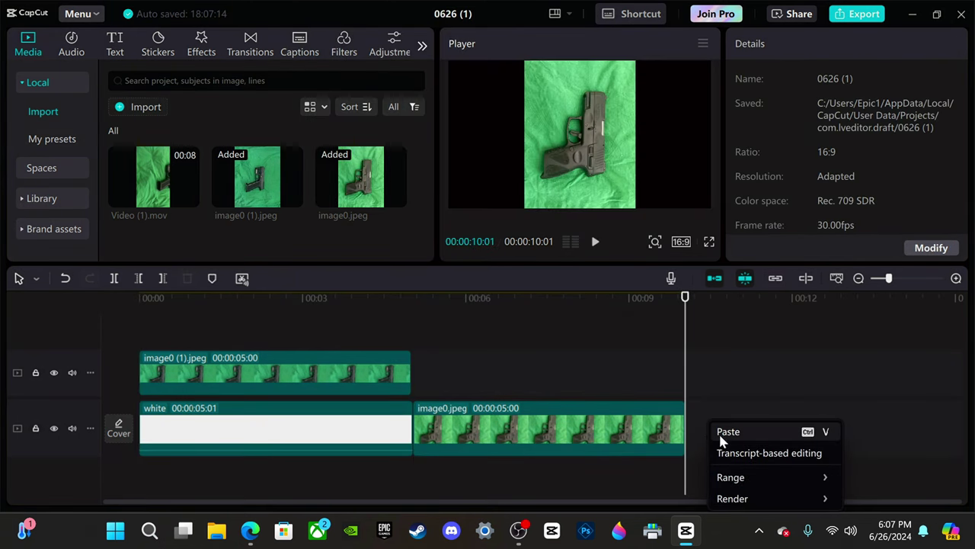
click(724, 432)
drag(590, 440, 568, 390)
drag(754, 374, 489, 434)
Rotate the pistol in image0.jpeg to horizontal, centre it and enlarge the image to fill the frame
click(428, 323)
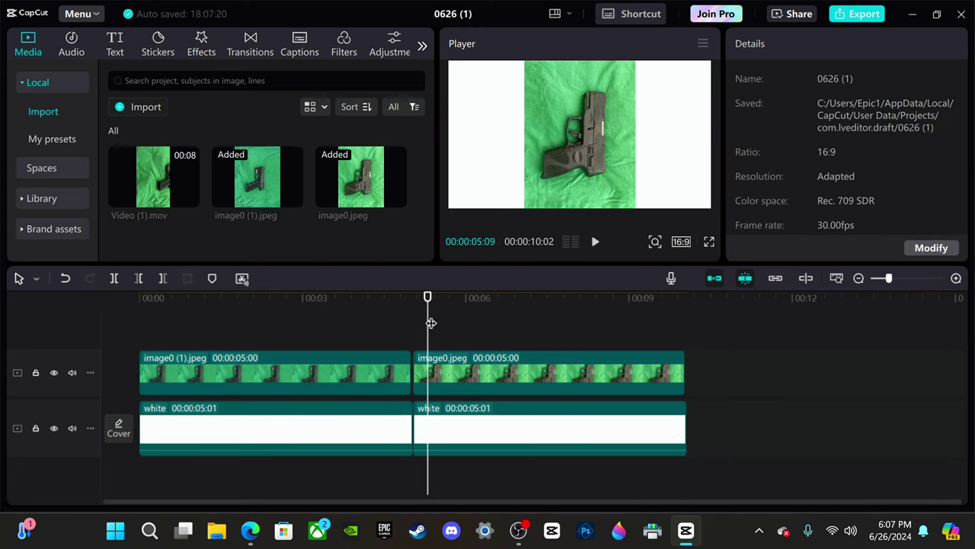
drag(583, 174, 593, 157)
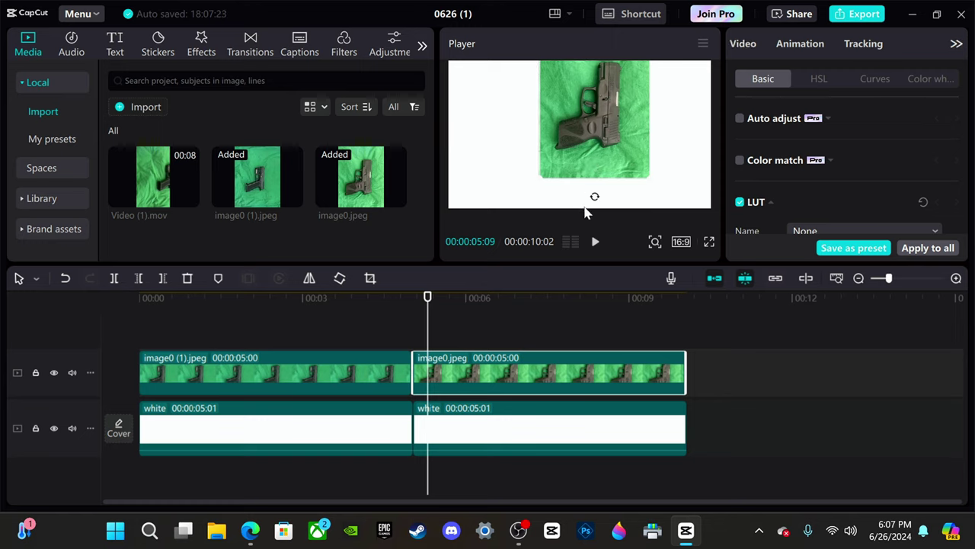
drag(594, 198, 685, 109)
drag(567, 143, 558, 164)
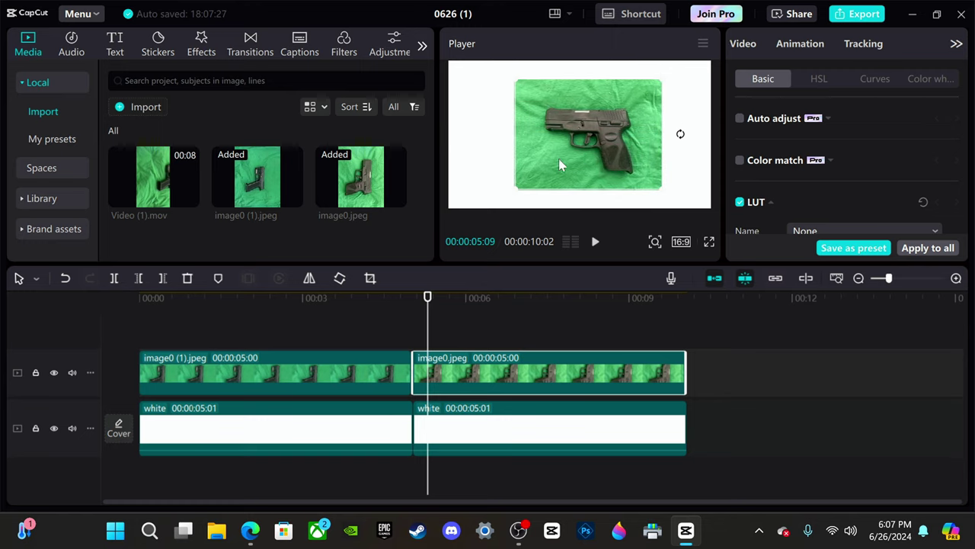
mouse_move(512, 187)
mouse_down()
mouse_move(393, 253)
mouse_move(440, 235)
mouse_move(498, 179)
mouse_move(509, 183)
mouse_up()
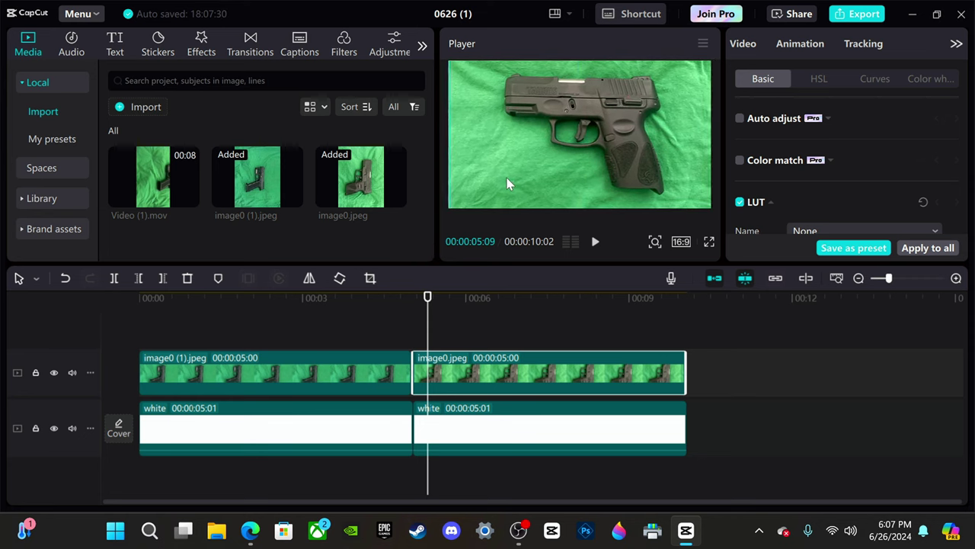
Remove the green background of image0.jpeg with Chroma key, sampling the green cloth with strength 20 and shadow 0
click(747, 45)
scroll(796, 153, down, 5)
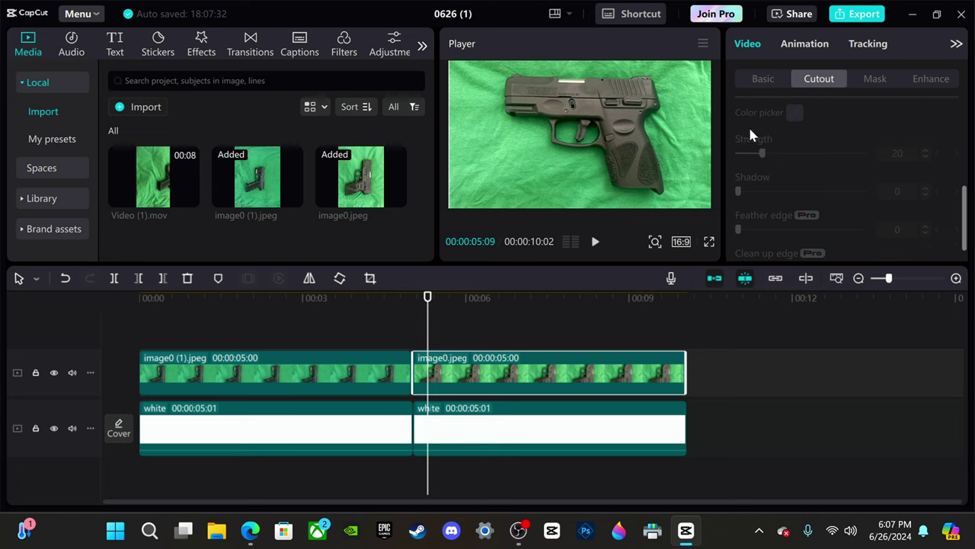
click(739, 117)
click(795, 143)
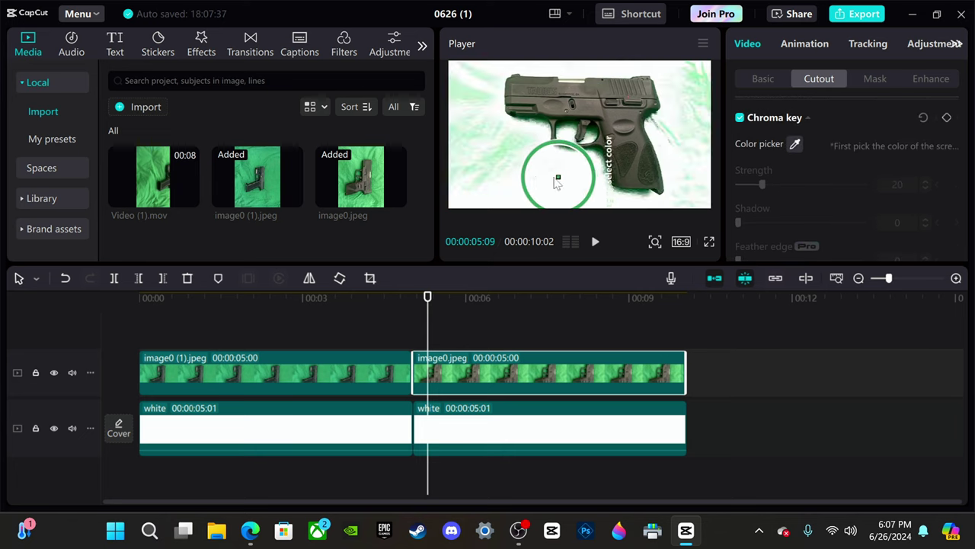
click(510, 183)
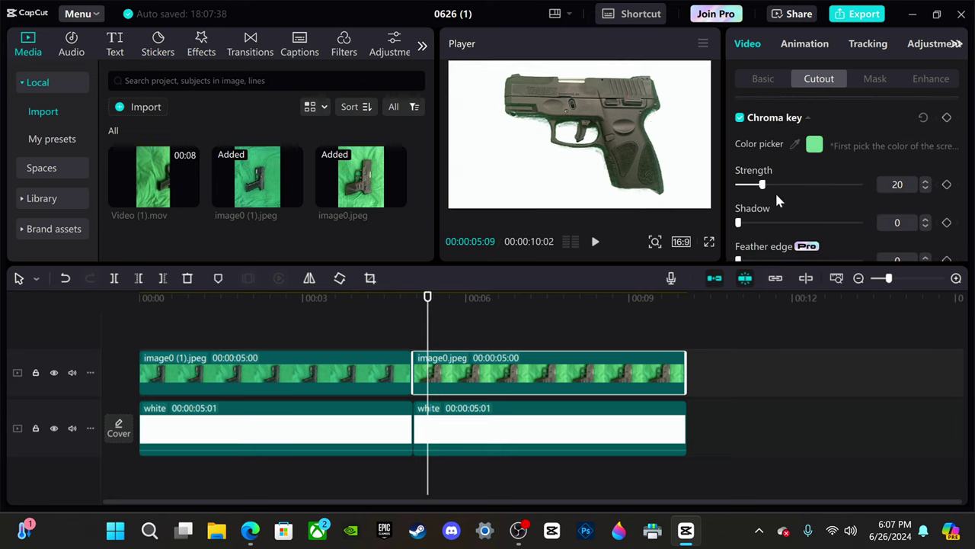
mouse_move(761, 189)
mouse_down()
mouse_move(750, 189)
mouse_move(789, 192)
mouse_move(764, 193)
mouse_up()
drag(738, 223, 703, 235)
Set the saturation of the image0.jpeg clip to -50
click(914, 47)
scroll(819, 175, down, 5)
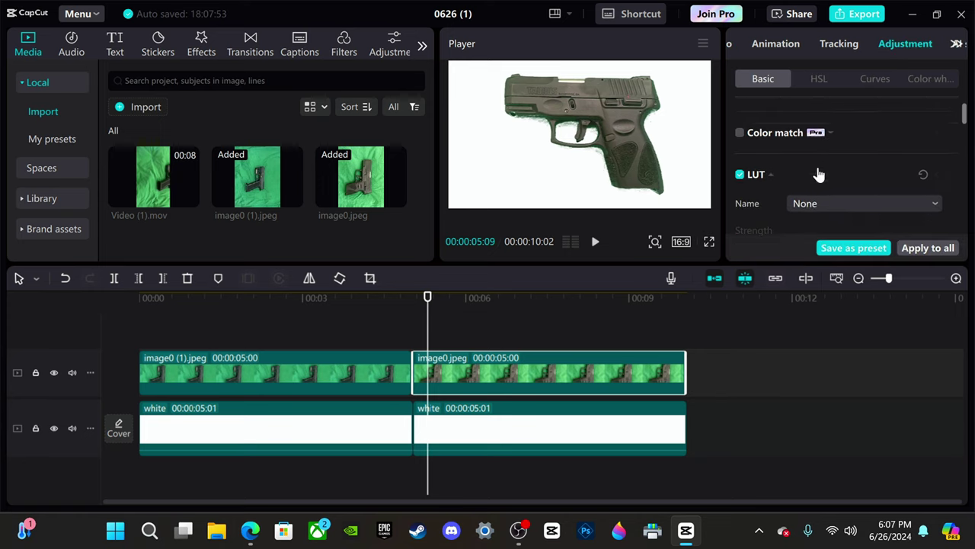
scroll(819, 174, down, 2)
scroll(815, 164, up, 4)
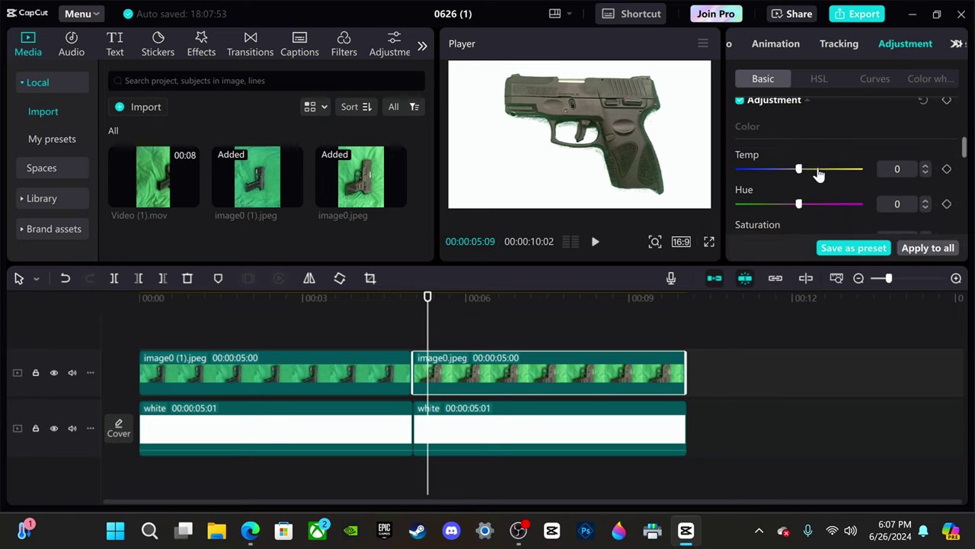
scroll(816, 164, down, 1)
drag(799, 199, 713, 201)
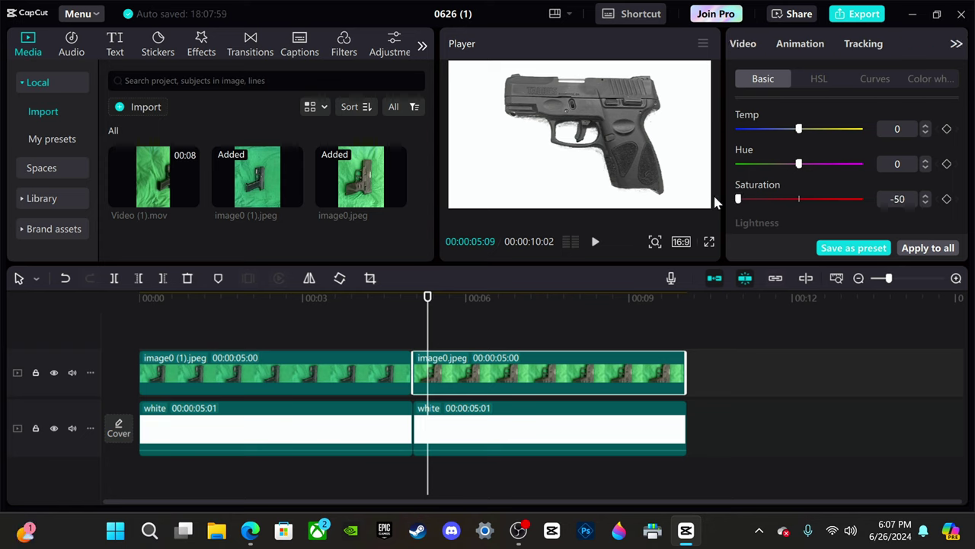
Set the brightness of the image0.jpeg clip to -50
scroll(816, 200, down, 3)
scroll(812, 186, up, 2)
drag(799, 159, 718, 163)
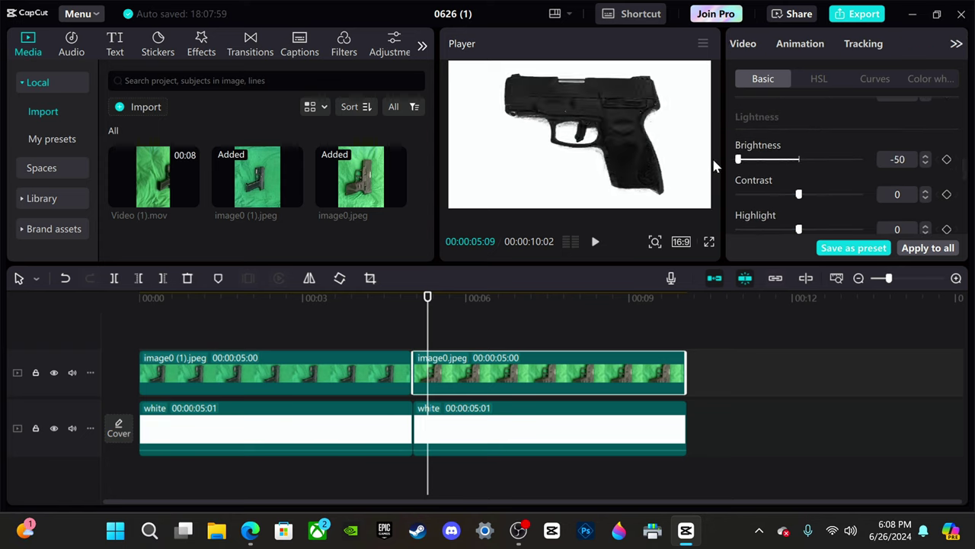
Set the contrast of the image0.jpeg clip to 50, and its highlight and shadow to -50
drag(798, 195, 717, 200)
scroll(795, 201, down, 2)
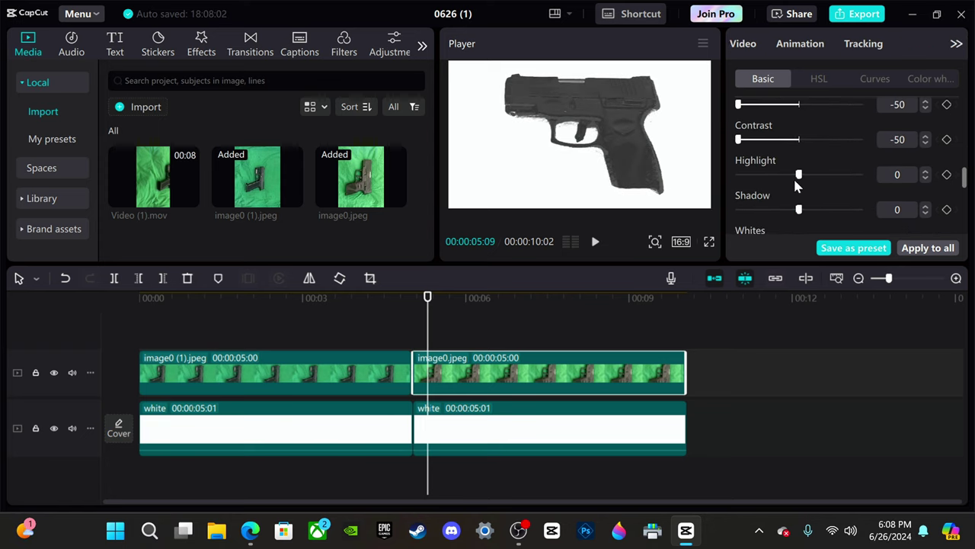
drag(738, 140, 859, 139)
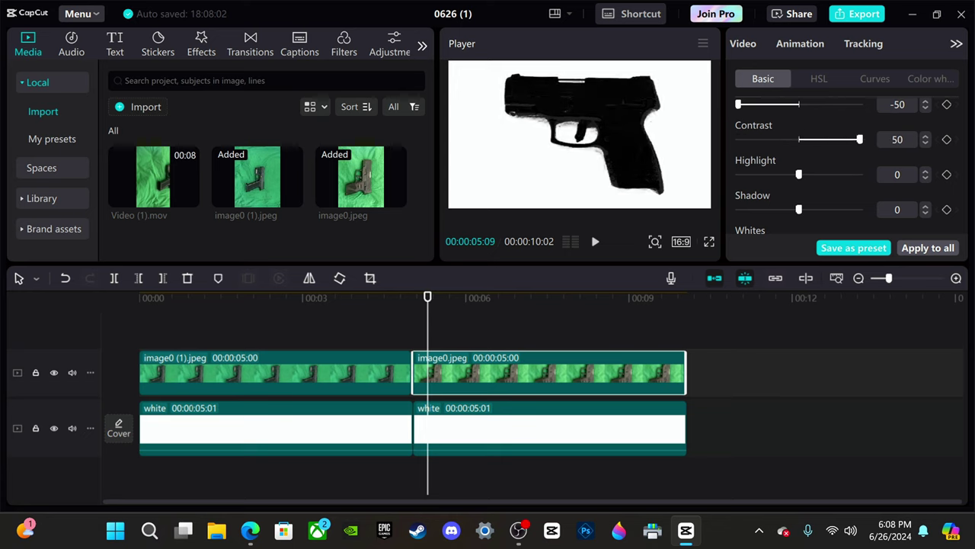
drag(798, 176, 666, 183)
drag(798, 210, 695, 195)
Set the whites and blacks of the image0.jpeg clip to -50 and lower its illumination to the minimum
scroll(769, 212, down, 2)
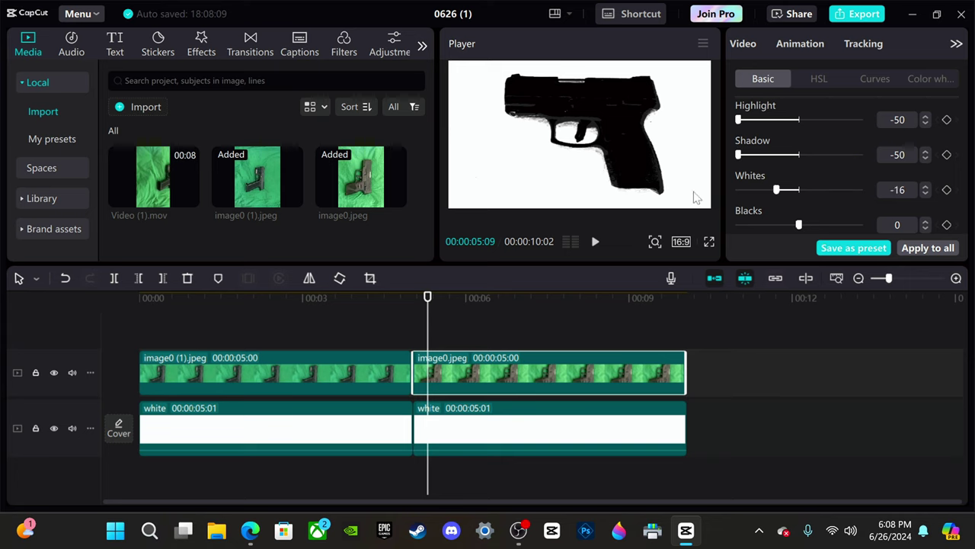
scroll(781, 183, down, 2)
drag(799, 173, 674, 180)
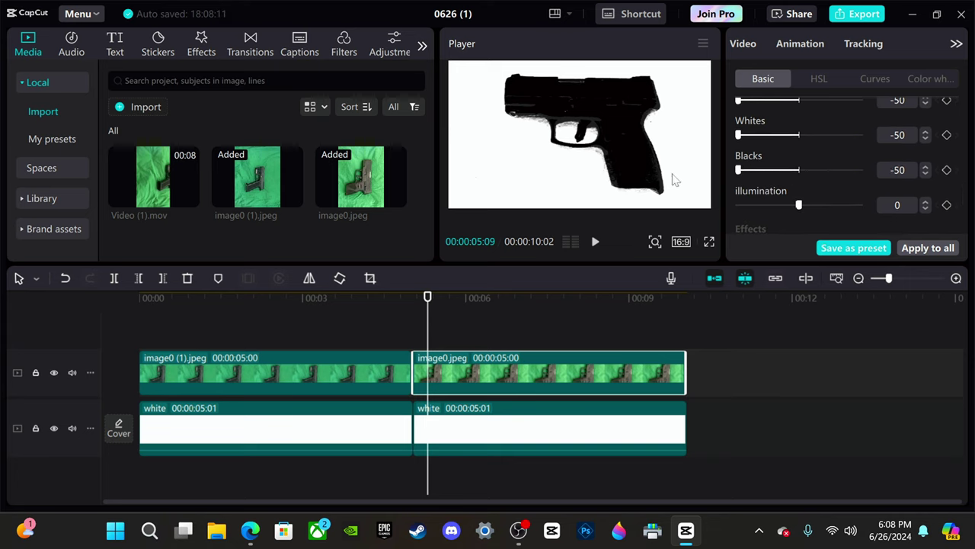
drag(798, 206, 686, 212)
scroll(775, 195, down, 5)
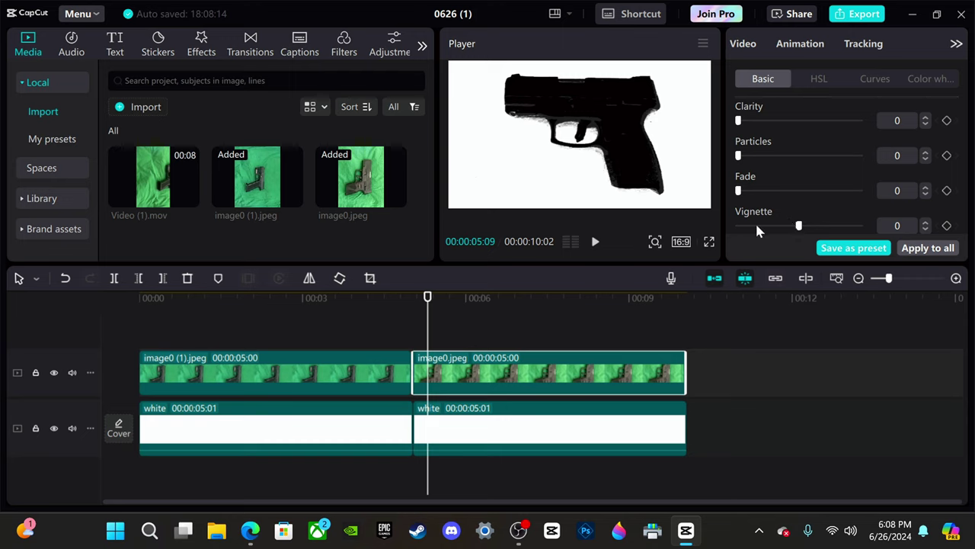
Fine-tune the Chroma key strength of image0.jpeg, trying values between 20 and 29, and keep the shadow at 0
click(749, 48)
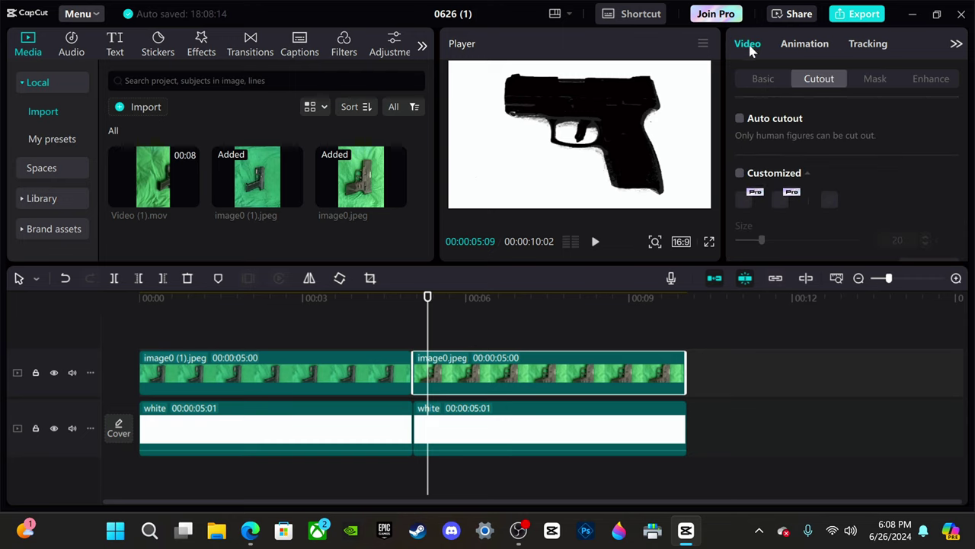
scroll(821, 107, down, 3)
scroll(819, 141, down, 2)
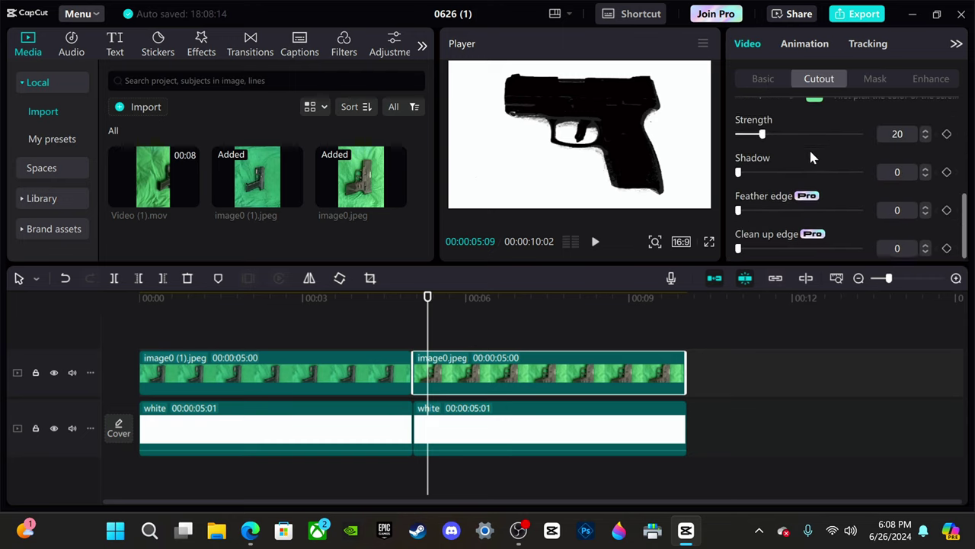
drag(762, 130, 764, 150)
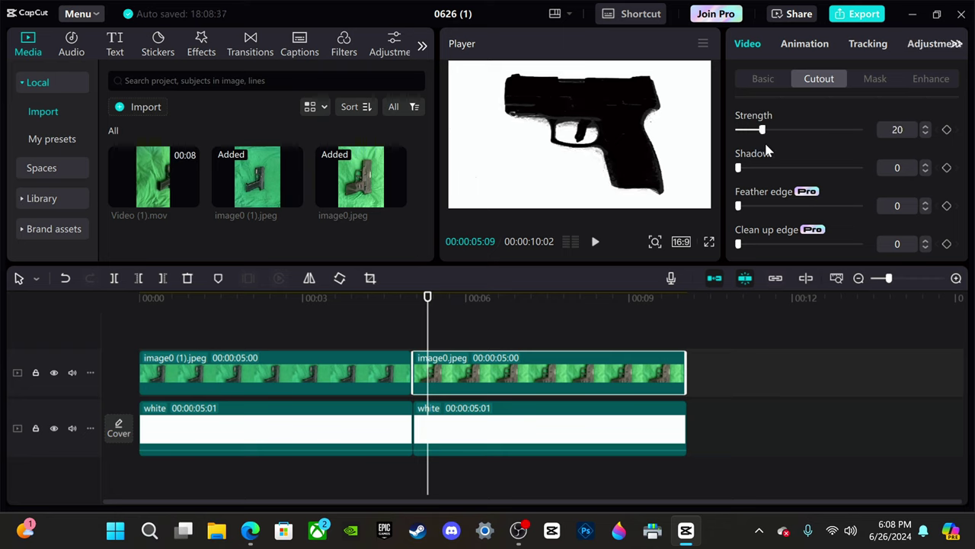
click(926, 129)
click(926, 130)
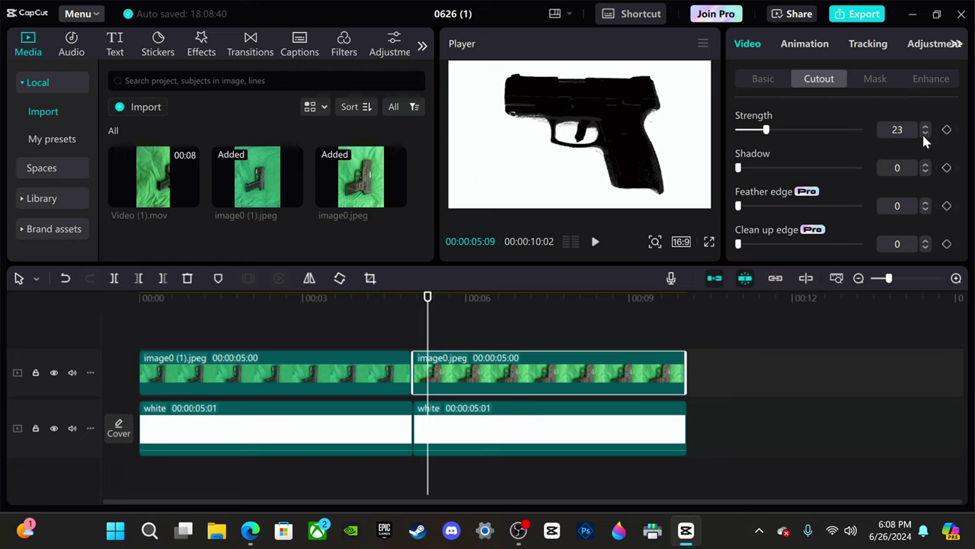
double_click(925, 134)
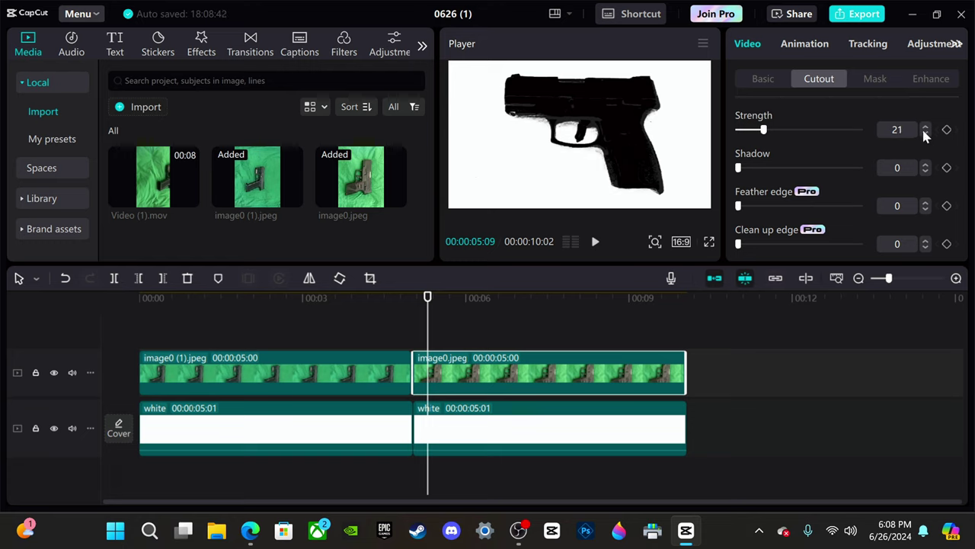
scroll(925, 131, up, 7)
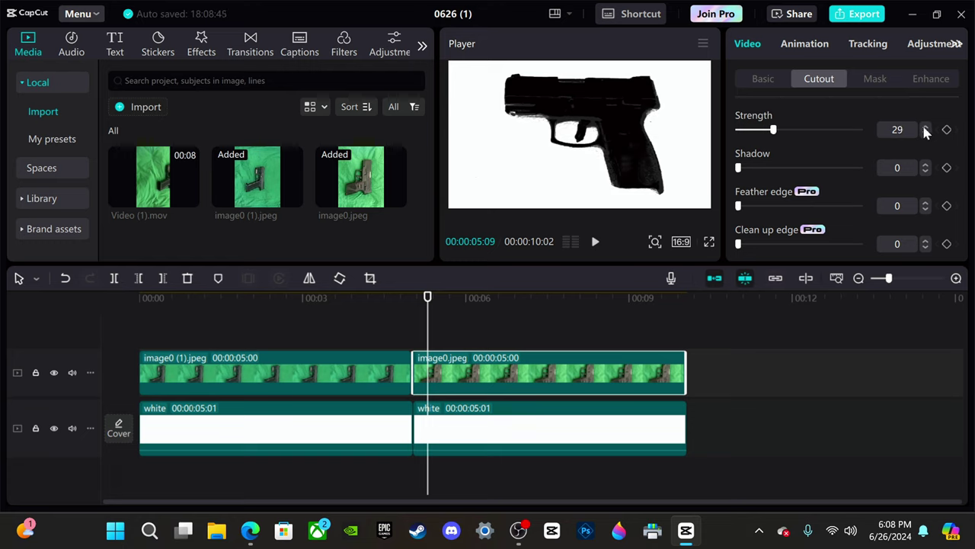
scroll(927, 136, down, 7)
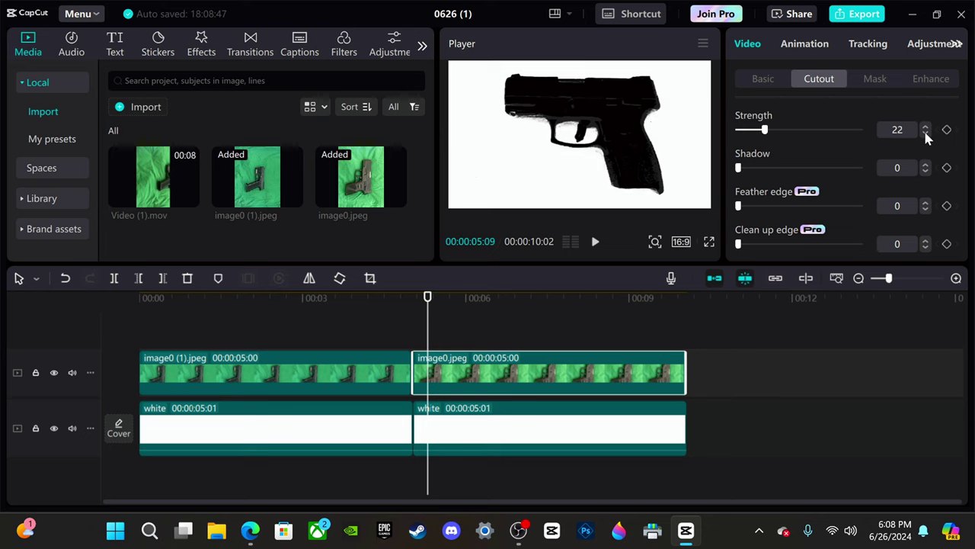
scroll(927, 136, down, 1)
mouse_move(739, 168)
mouse_down()
mouse_move(872, 168)
mouse_move(736, 169)
mouse_up()
Look over the brightness curve of image0.jpeg and inspect the finished image0 (1).jpeg silhouette at 00:00:02:13
click(931, 44)
click(875, 80)
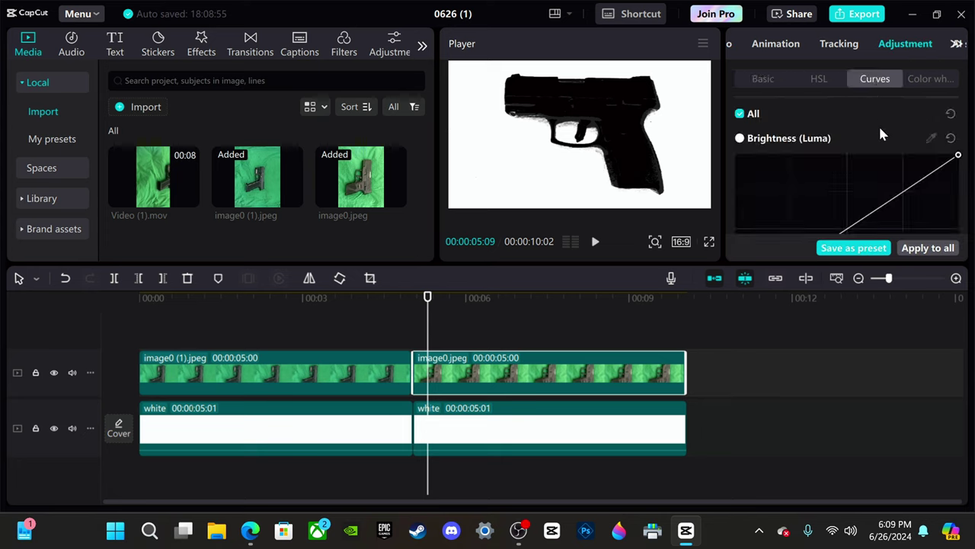
scroll(880, 146, down, 4)
scroll(880, 147, up, 4)
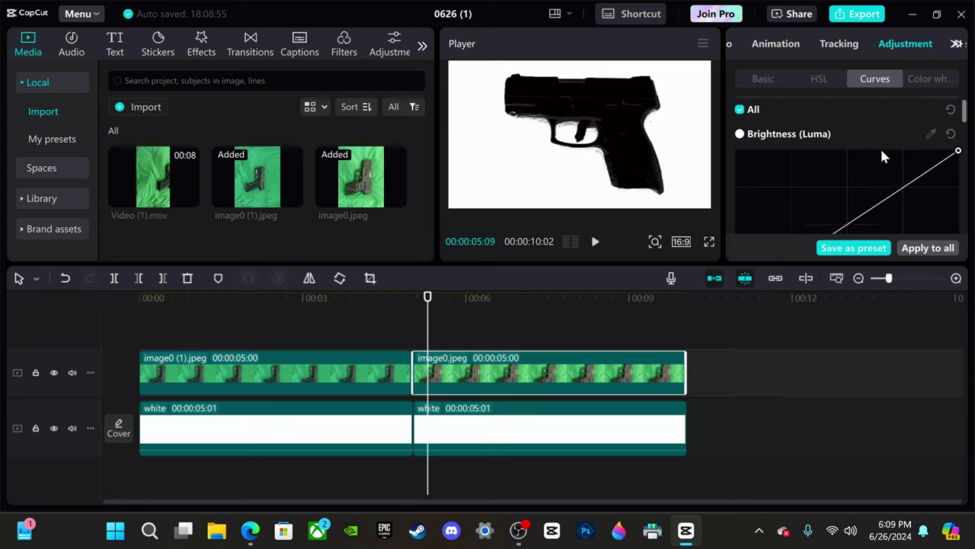
scroll(880, 147, down, 1)
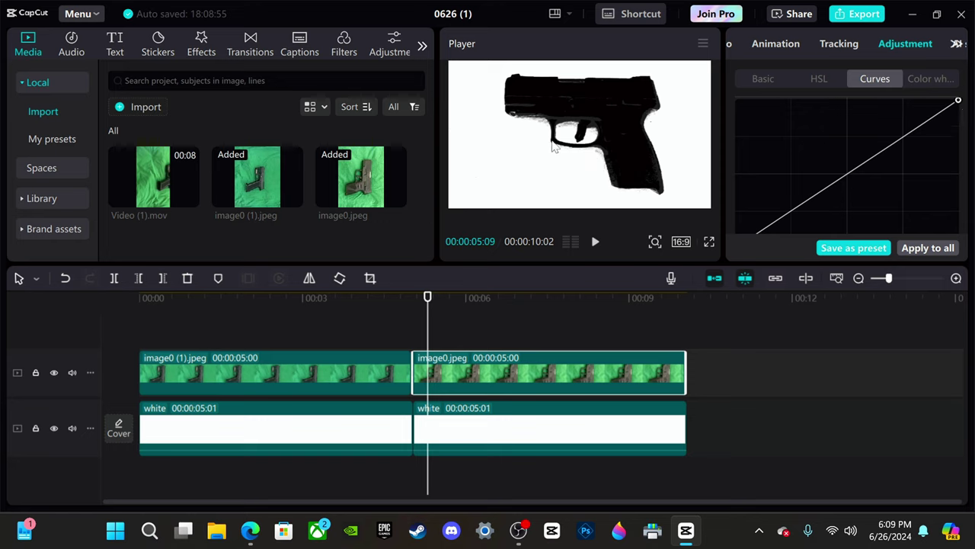
mouse_move(577, 139)
mouse_down()
mouse_move(544, 161)
mouse_move(671, 173)
mouse_move(561, 150)
mouse_move(570, 143)
mouse_move(583, 164)
mouse_move(563, 140)
mouse_move(586, 135)
mouse_up()
click(274, 325)
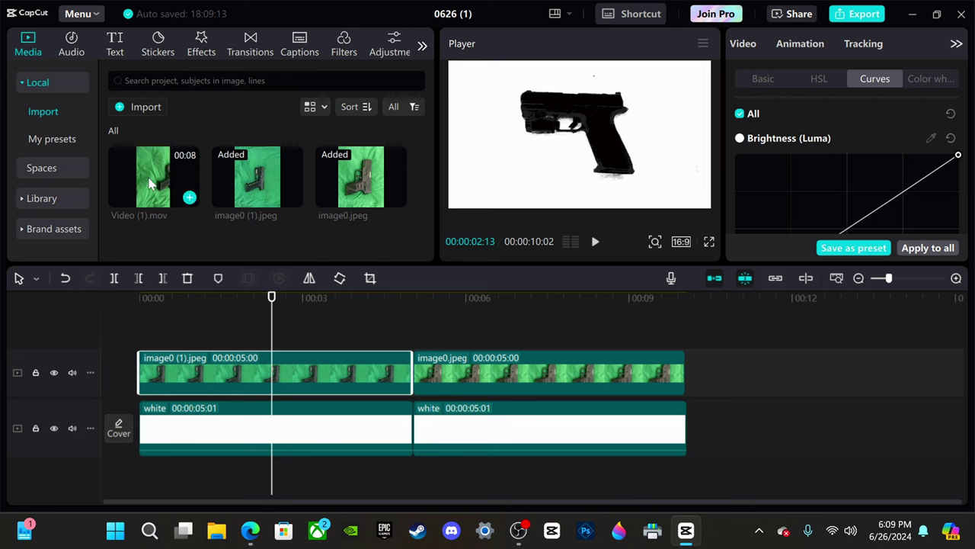
Add Video (1).mov to the upper track over the second white clip, moving image0.jpeg to the lower track after the white clips
drag(150, 183, 690, 395)
drag(599, 433, 853, 430)
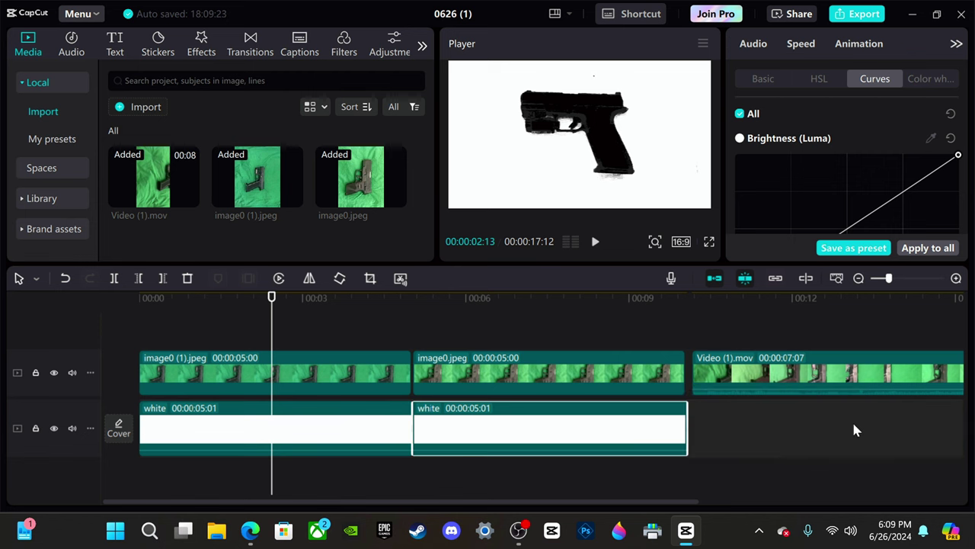
click(721, 329)
drag(534, 376, 819, 427)
drag(809, 381, 527, 379)
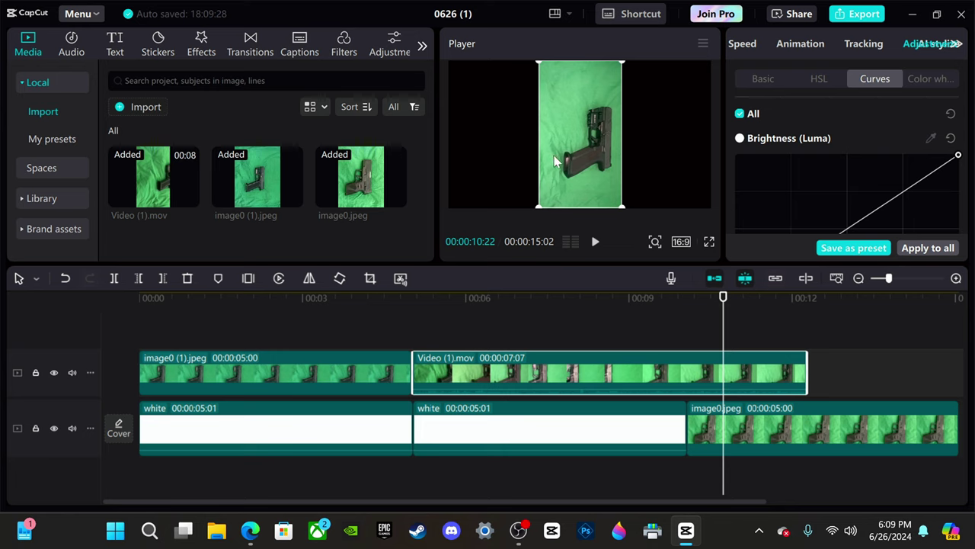
Rotate the Video (1).mov picture to make the pistol horizontal, reposition it and enlarge it to fill the frame
drag(600, 200, 696, 107)
drag(597, 127, 596, 154)
drag(512, 175, 448, 224)
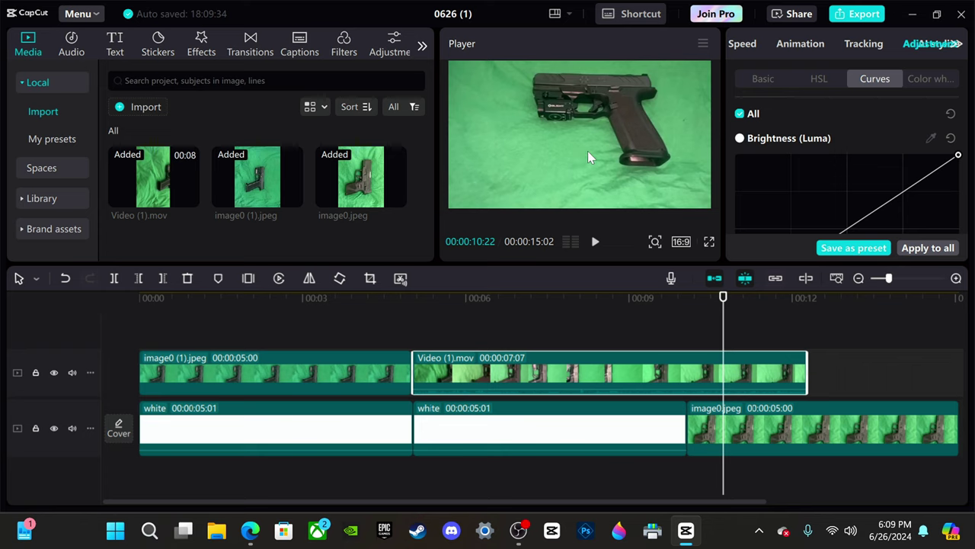
Remove the green background of Video (1).mov with Chroma key, sampling the green cloth and setting the strength to 40
scroll(737, 46, up, 3)
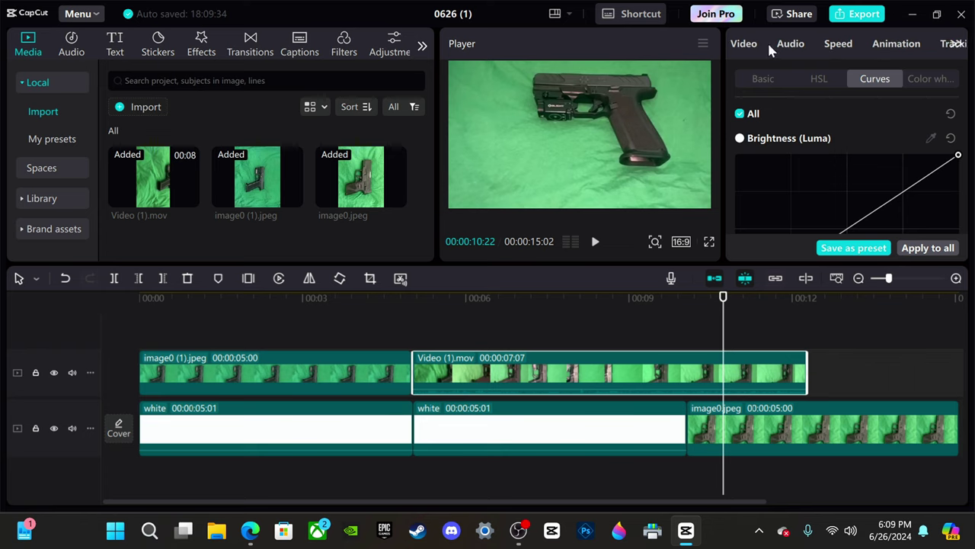
click(732, 43)
scroll(763, 177, down, 3)
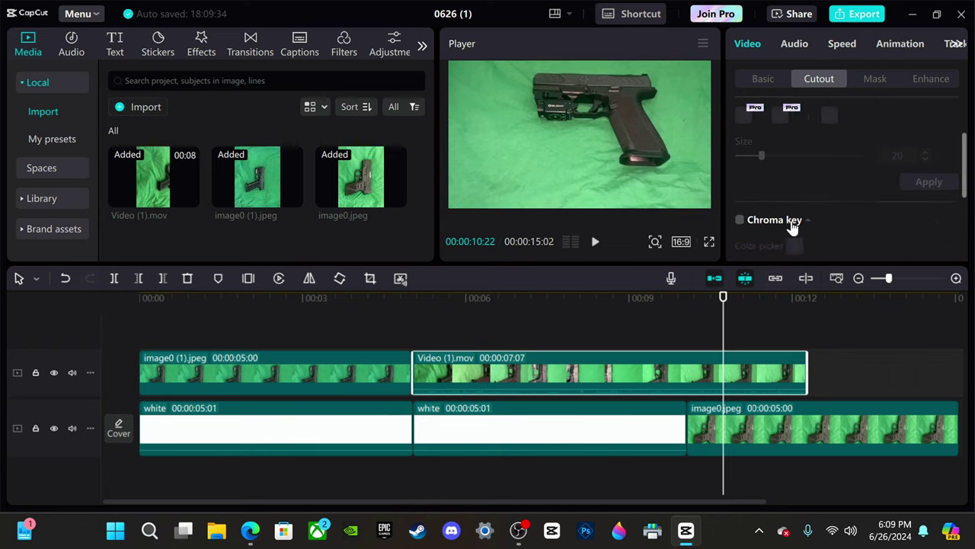
click(739, 195)
click(796, 221)
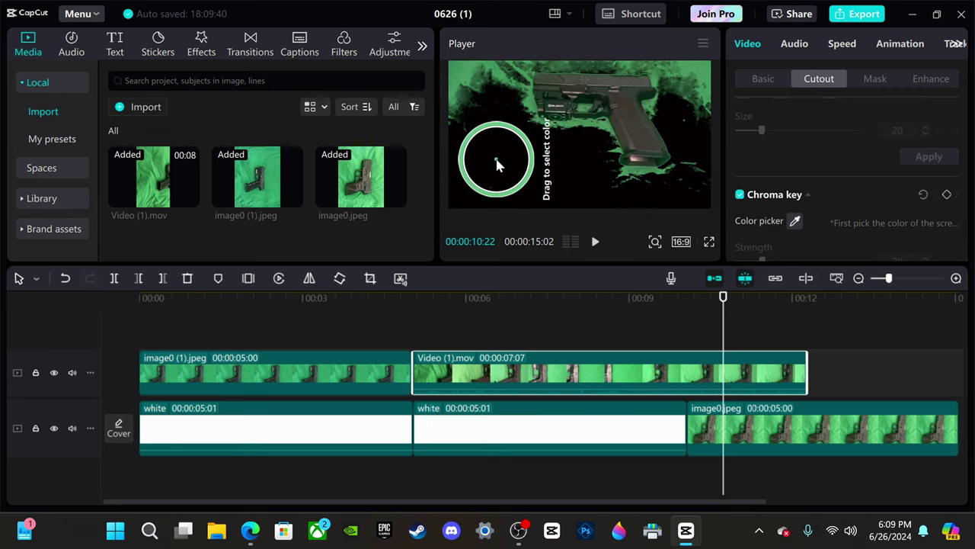
click(496, 161)
scroll(754, 213, down, 2)
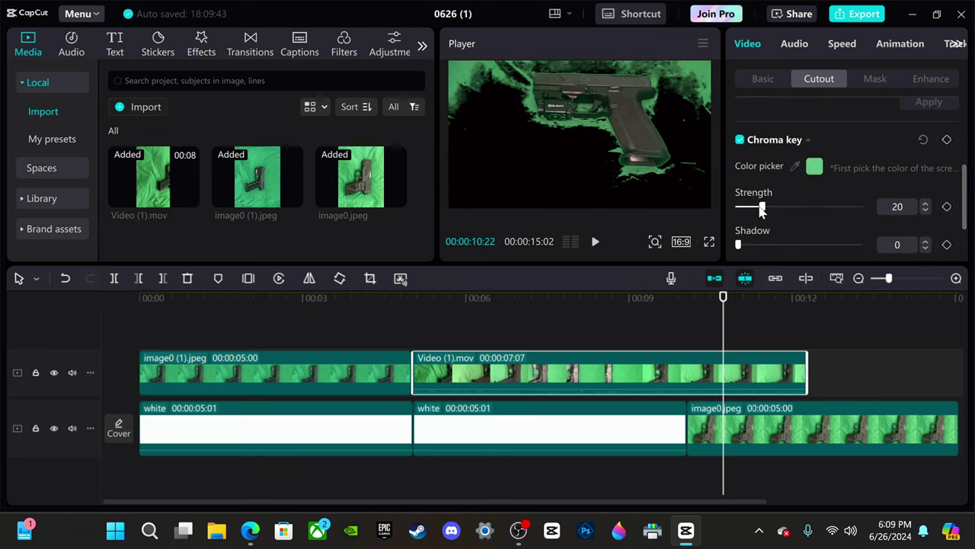
drag(767, 213, 790, 217)
scroll(791, 238, down, 2)
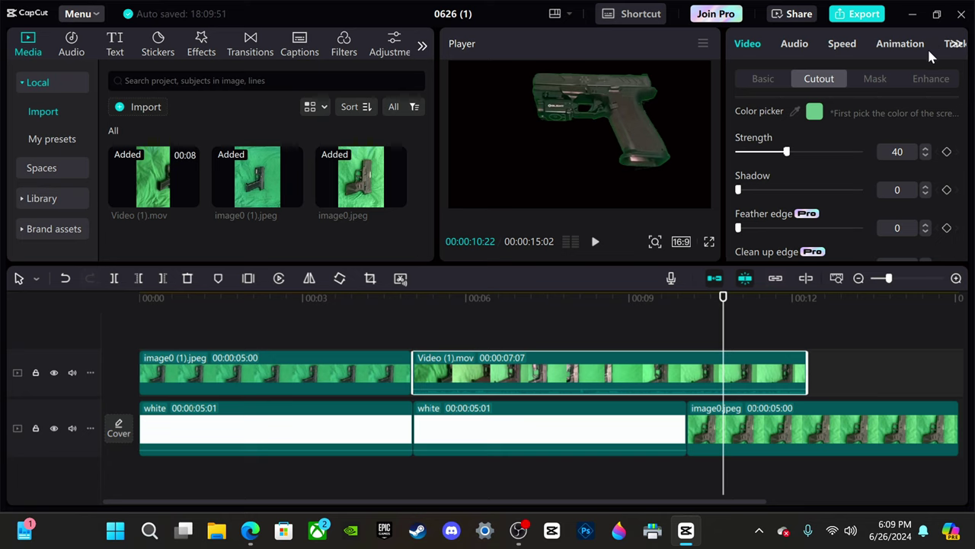
Set the saturation of Video (1).mov to -50 and shift its picture slightly to the right in the frame
click(957, 45)
click(852, 46)
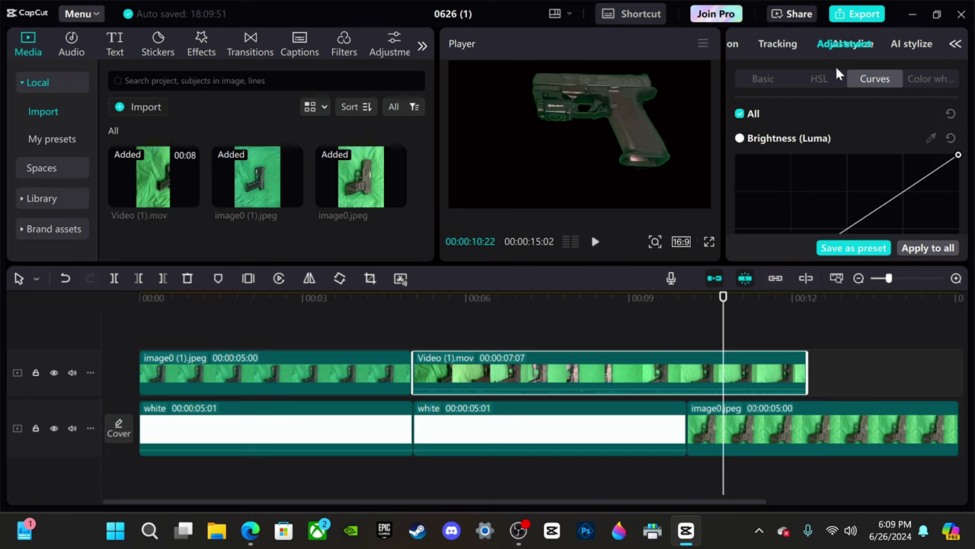
click(776, 81)
scroll(812, 124, down, 5)
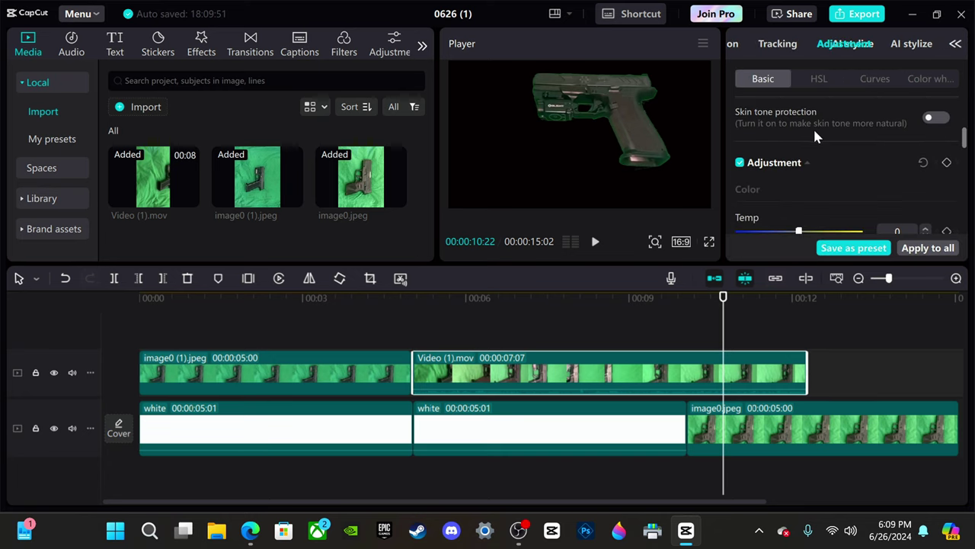
scroll(801, 142, down, 1)
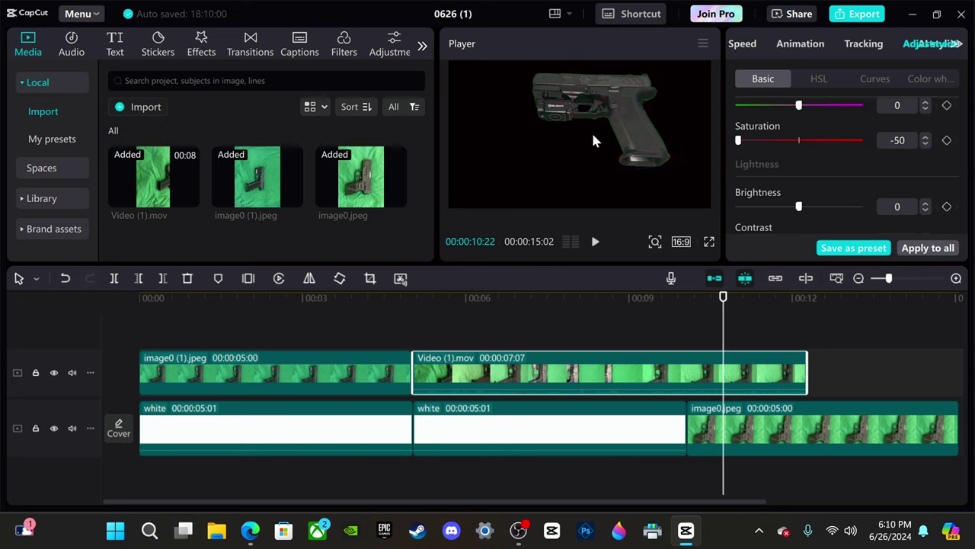
mouse_move(596, 103)
mouse_down()
mouse_move(610, 121)
mouse_move(611, 100)
mouse_up()
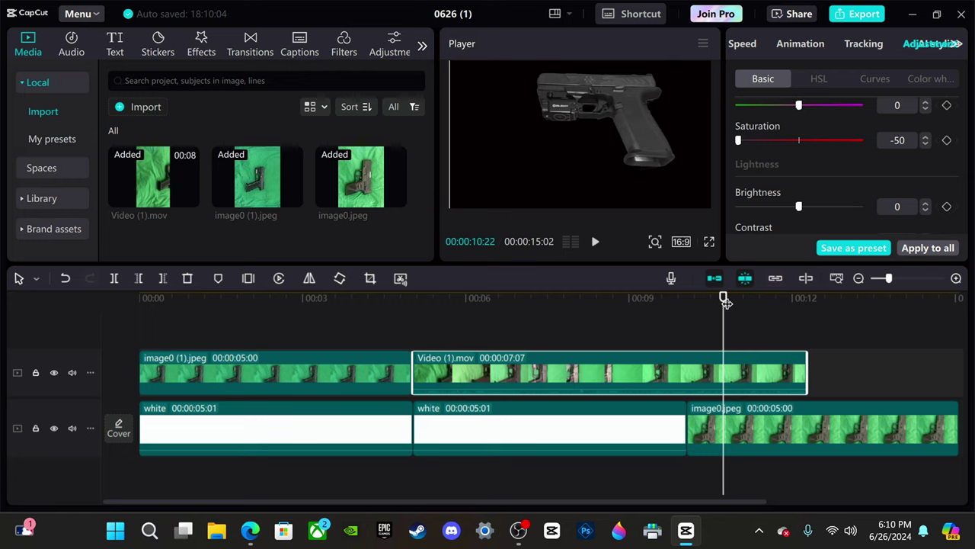
Play Video (1).mov in full screen from its start to check the keyed result over the white background
drag(725, 298, 418, 356)
click(710, 242)
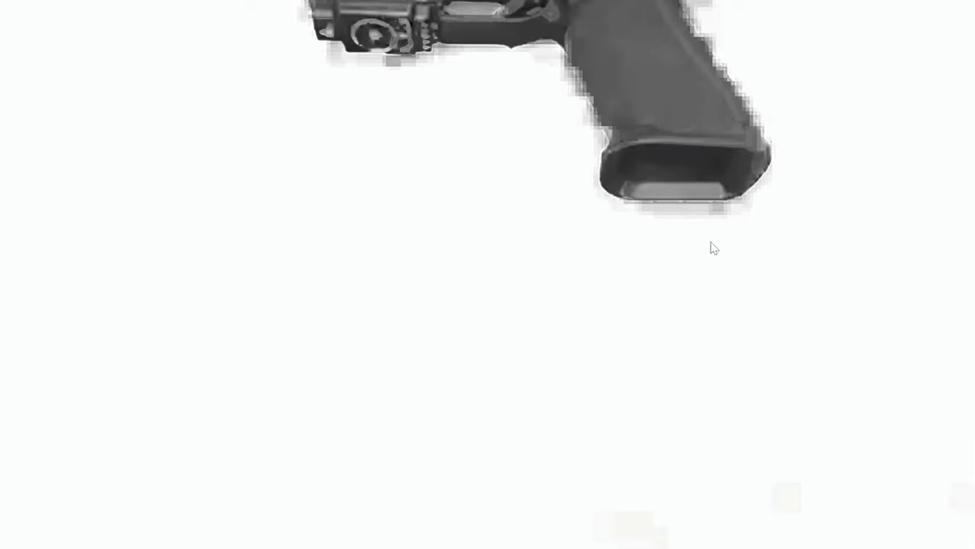
click(283, 482)
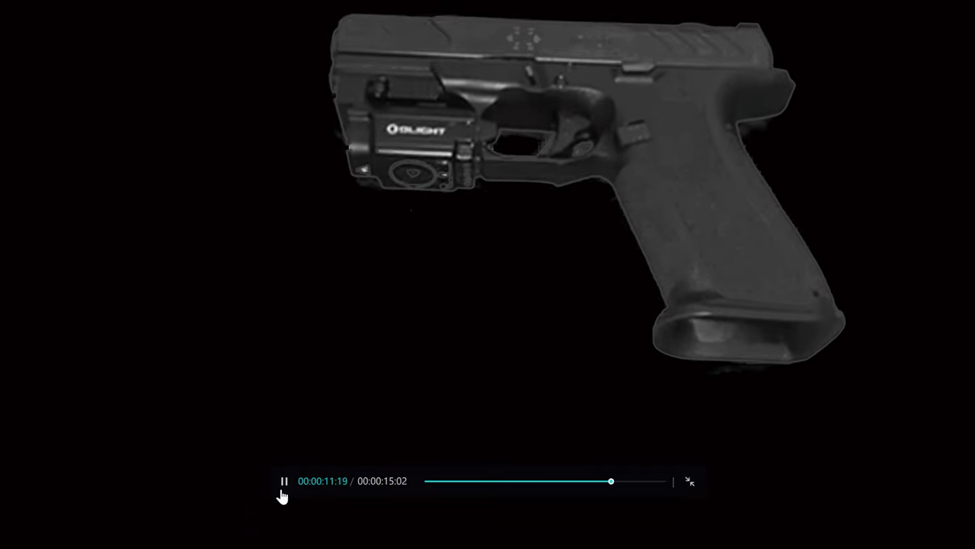
click(283, 481)
click(688, 483)
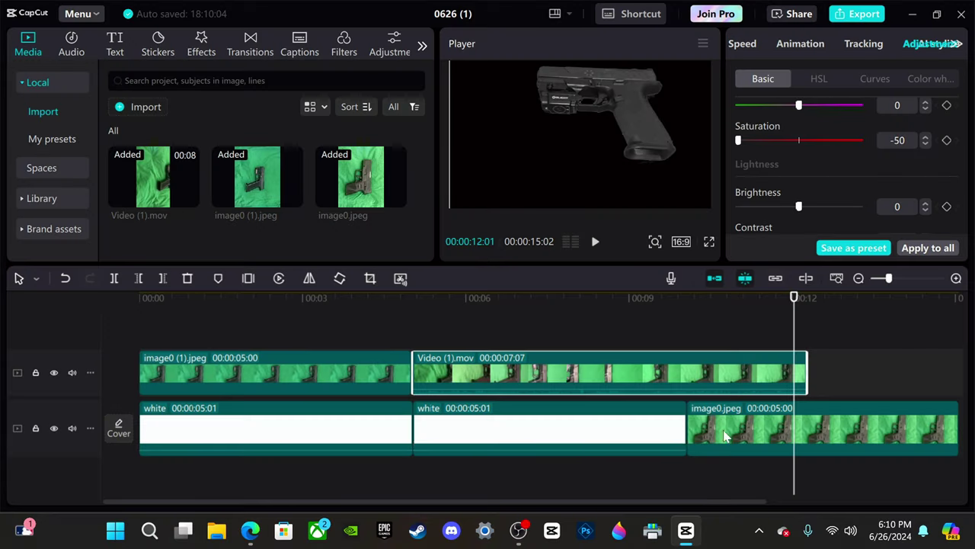
Move Video (1).mov to the lower track, directly after the image0.jpeg clip
click(859, 278)
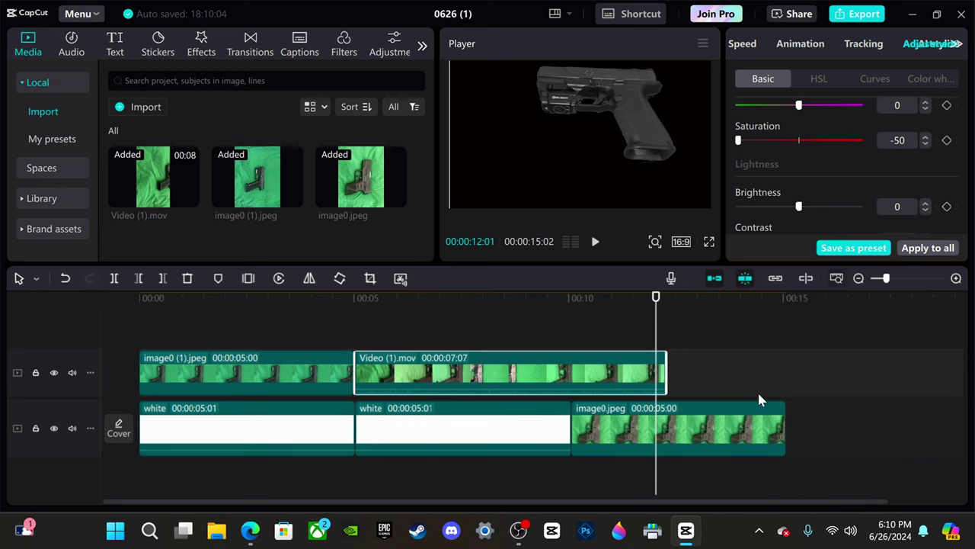
drag(473, 377, 716, 377)
Play the moved Video (1).mov clip in full screen from 00:00:15:02 to its end
click(714, 323)
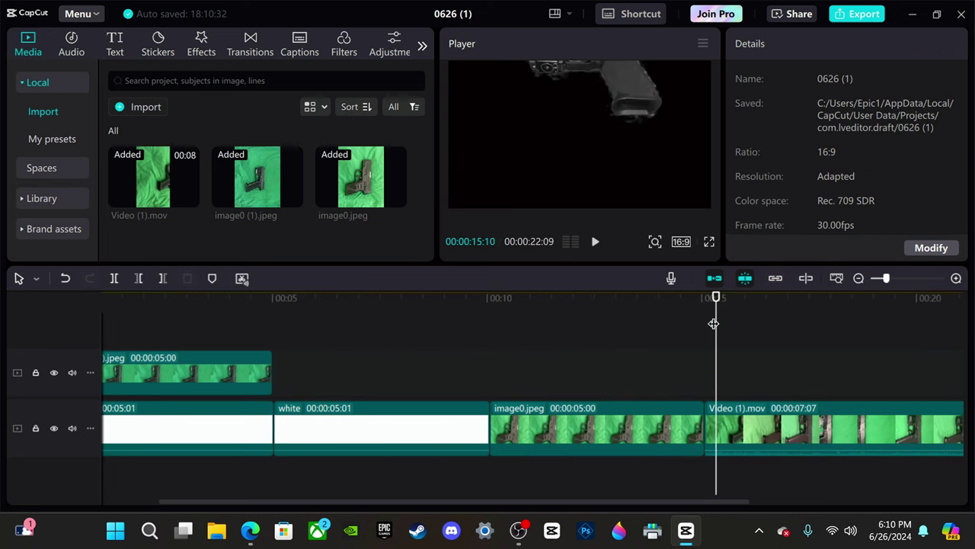
click(707, 311)
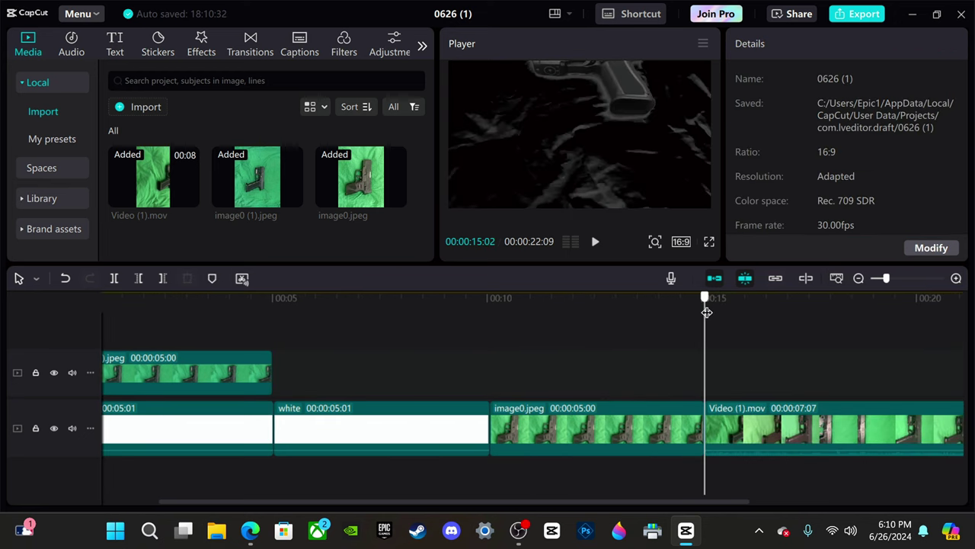
click(708, 241)
click(282, 483)
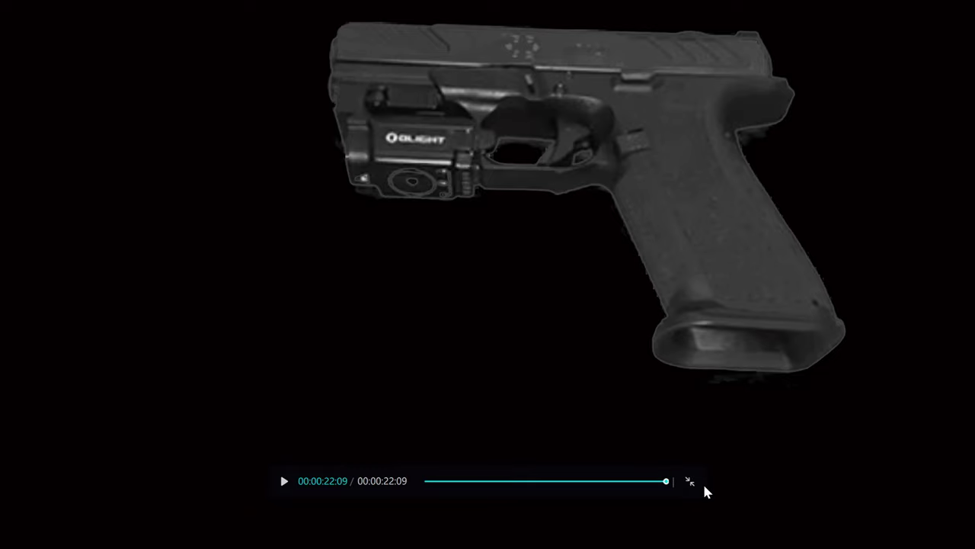
click(690, 481)
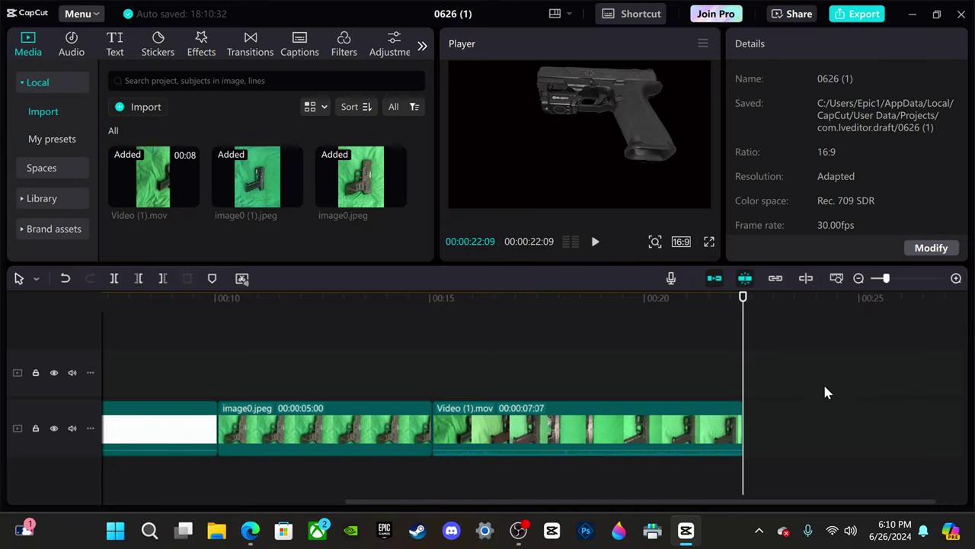
Select the Video (1).mov clip on the lower track
click(320, 428)
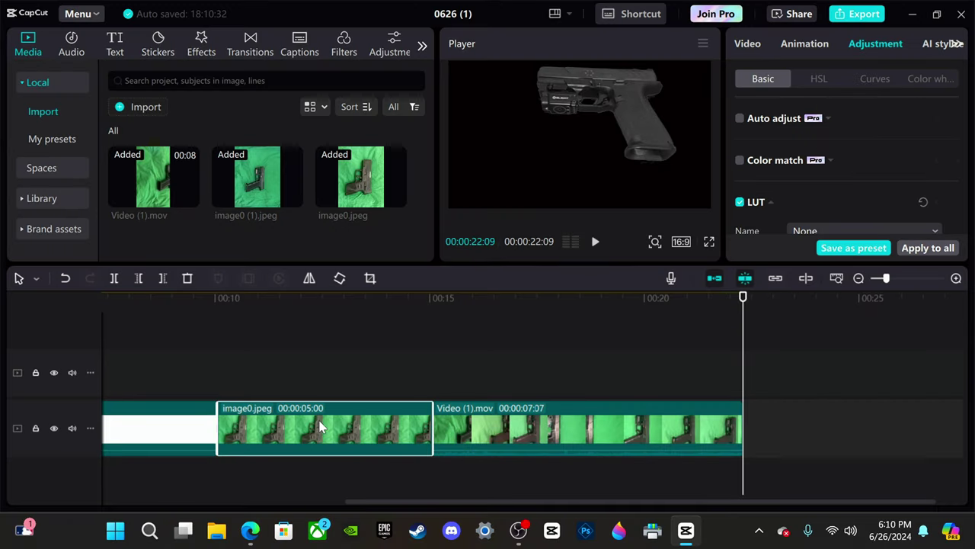
click(546, 434)
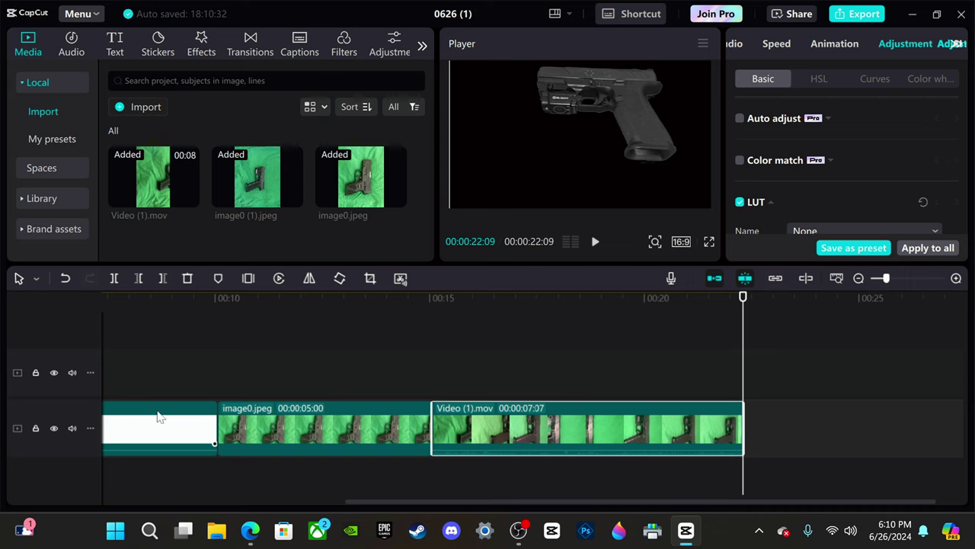